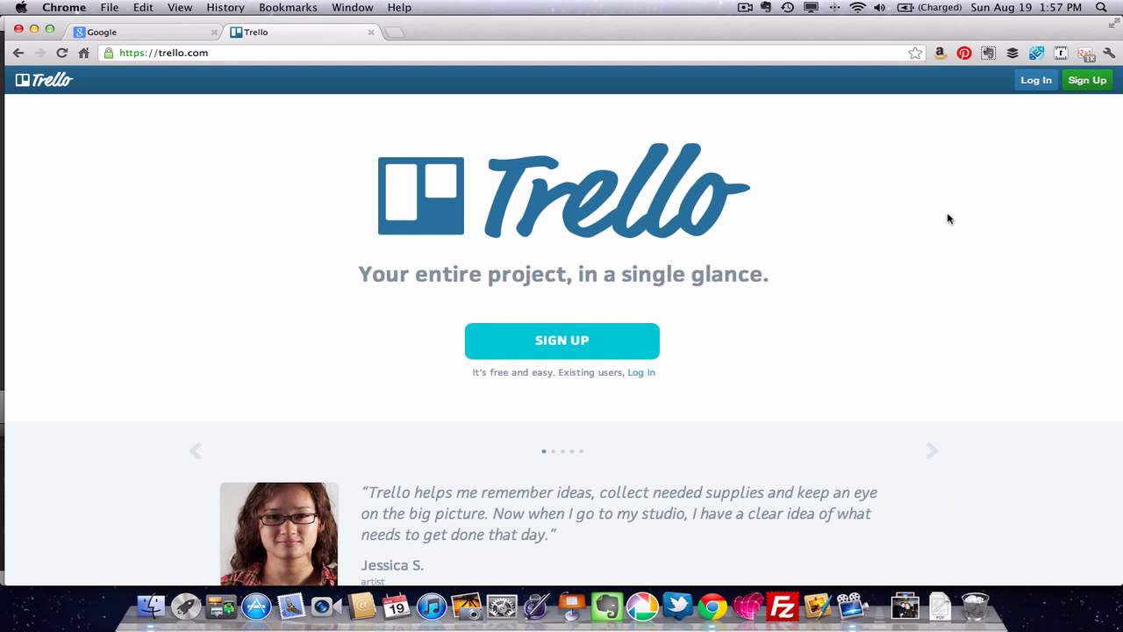
Log in to Trello with the account's username and password
click(1032, 84)
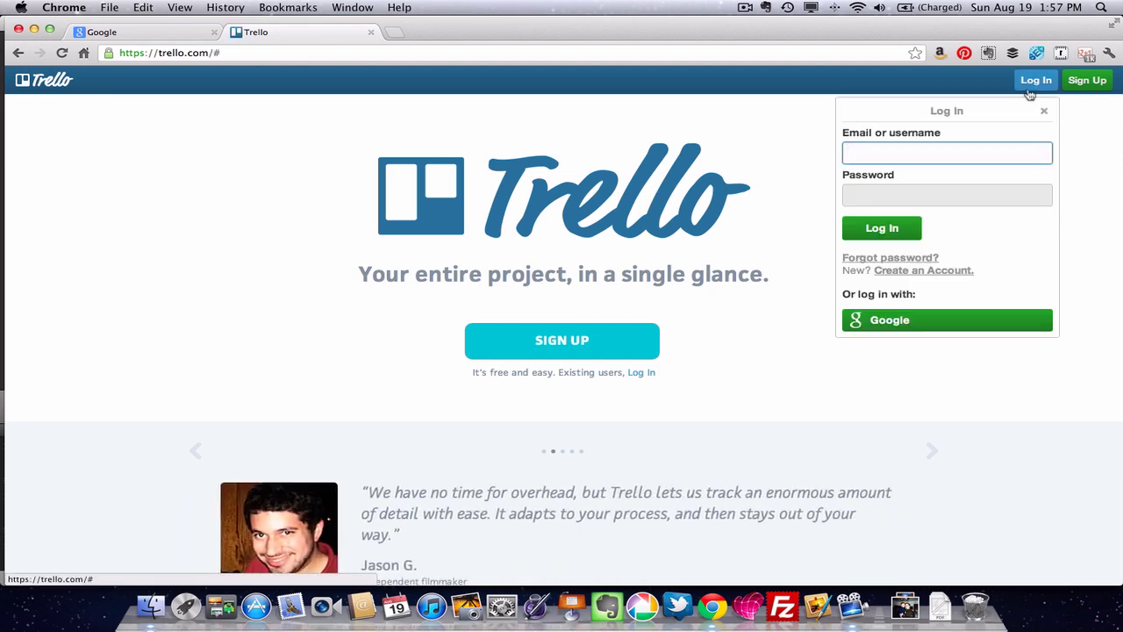
text(angelabowman)
key(Tab)
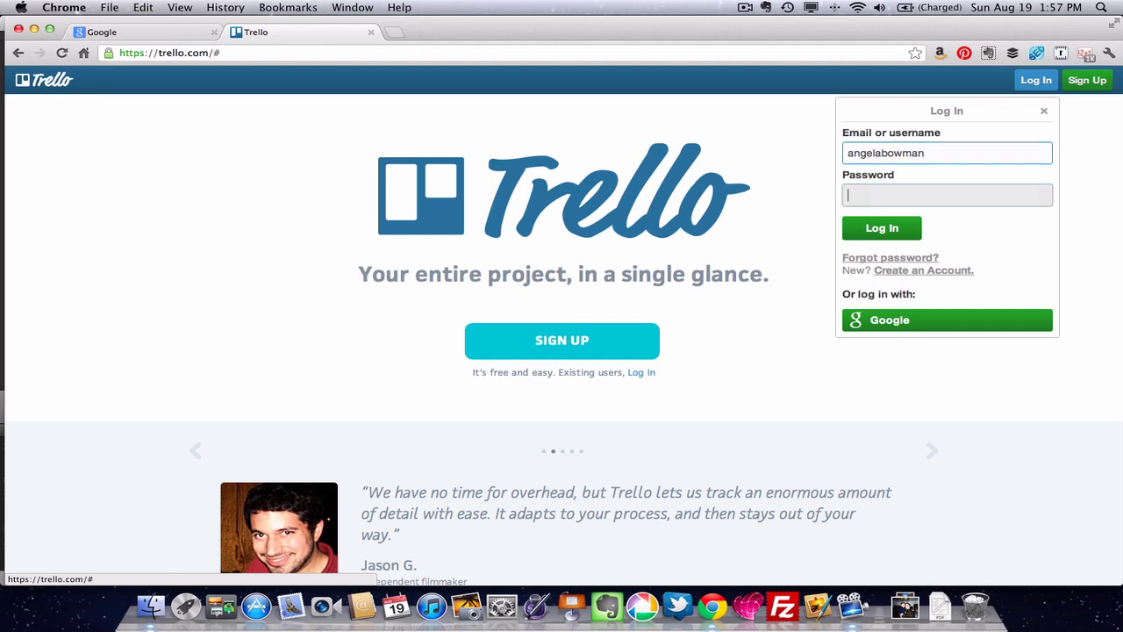
text(**********)
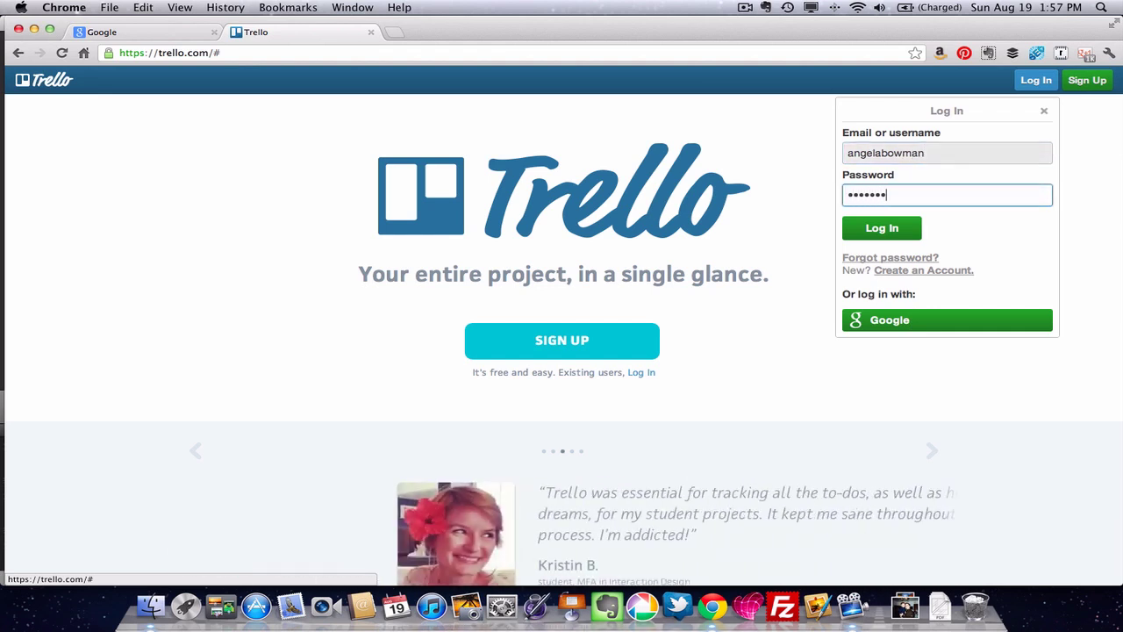
key(Return)
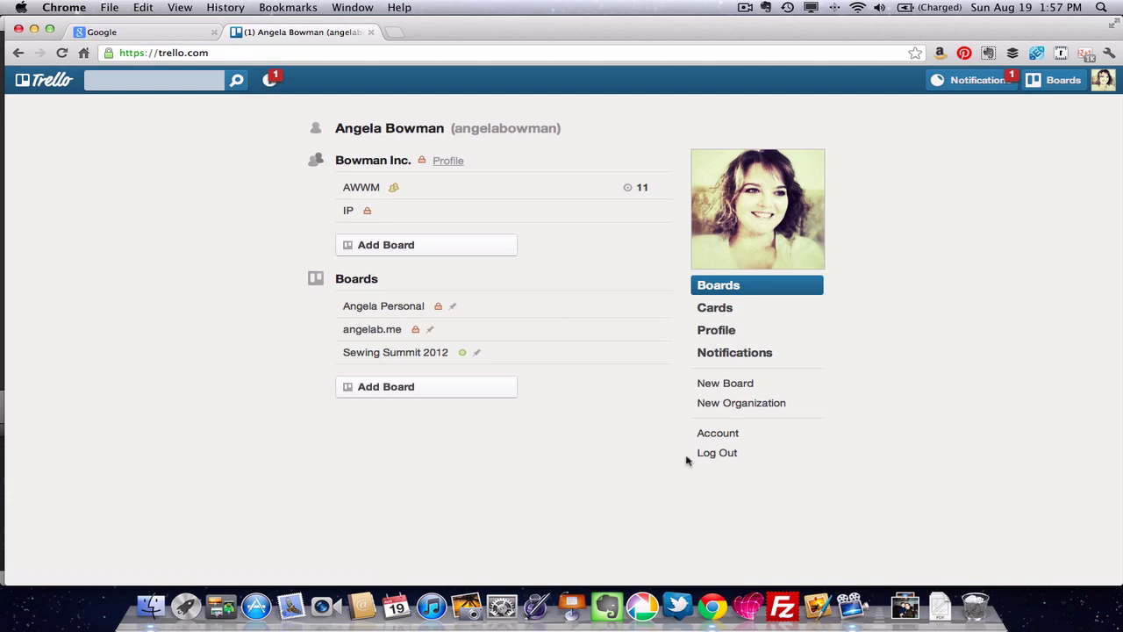
Open the personal board from the dashboard's Boards list
click(365, 307)
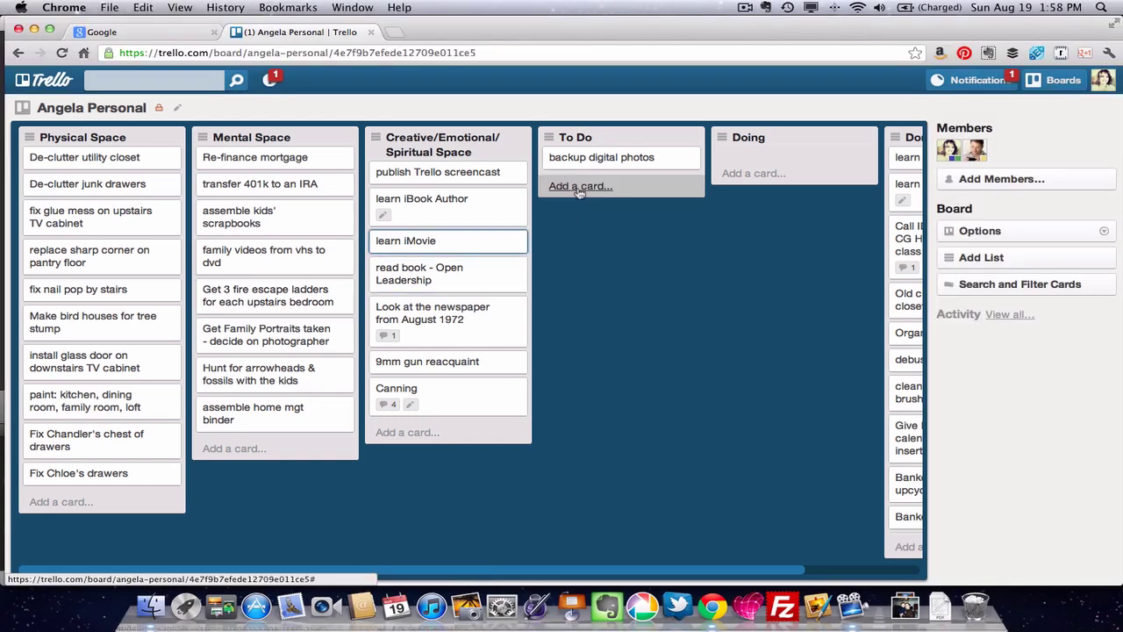
click(637, 159)
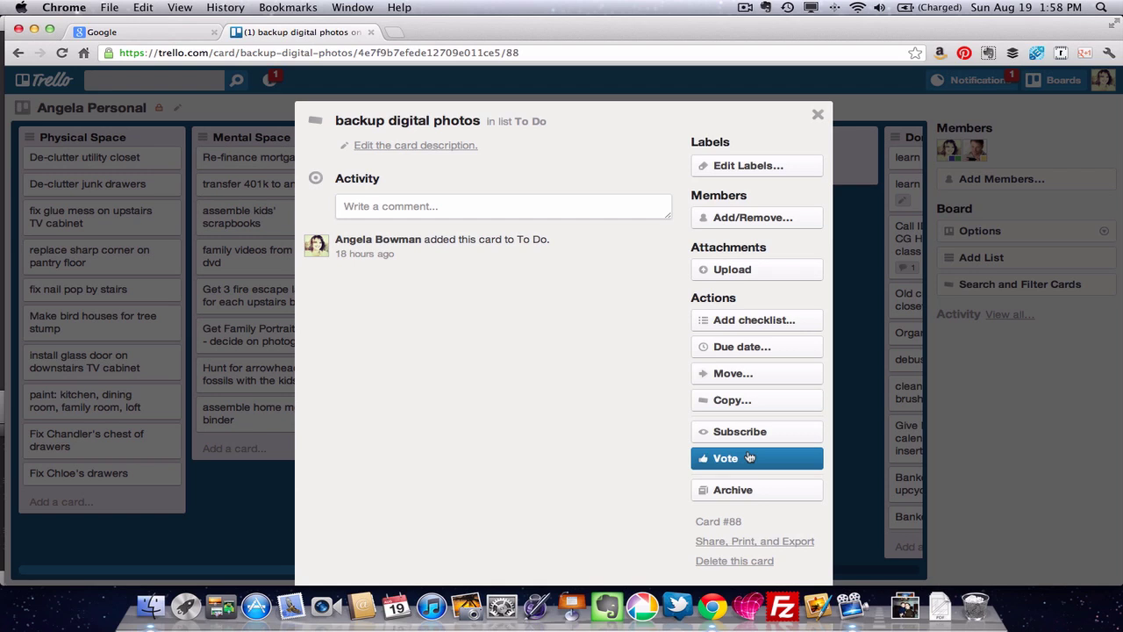
click(817, 117)
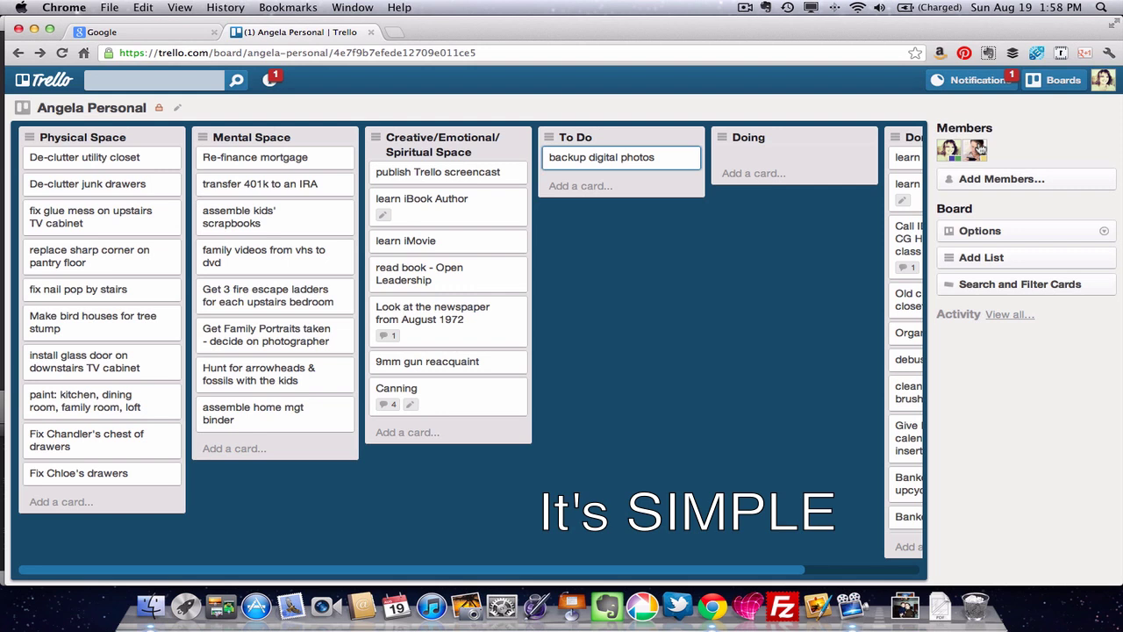
Add 'garden harvest at mom and dad's' and an outfit-sewing card to To Do
click(590, 186)
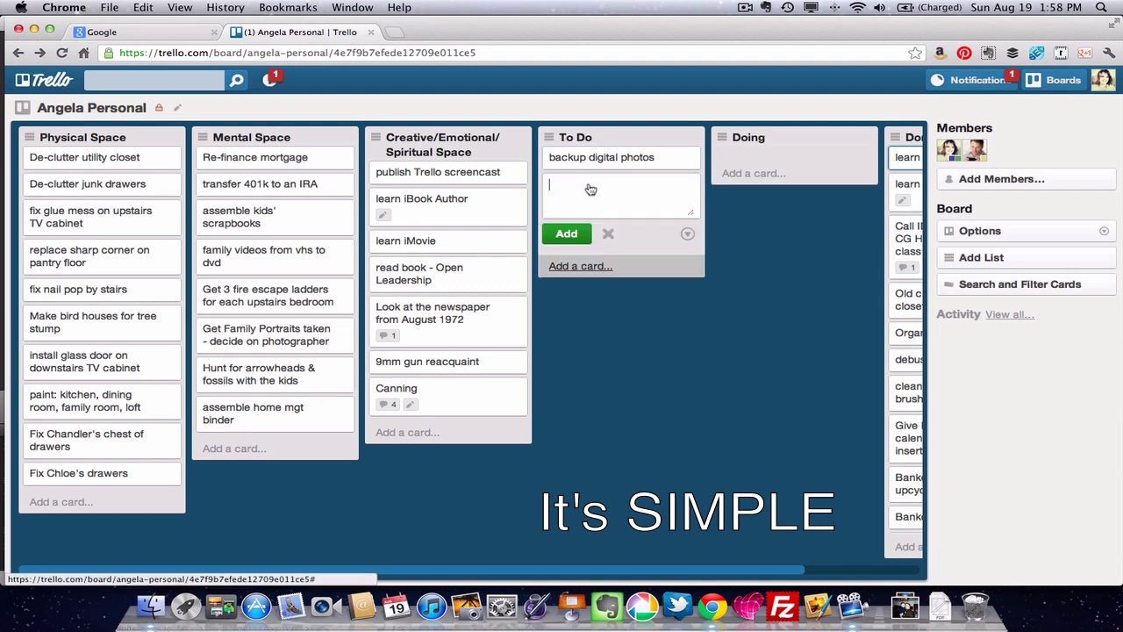
text(garden harvest at mom and dad's)
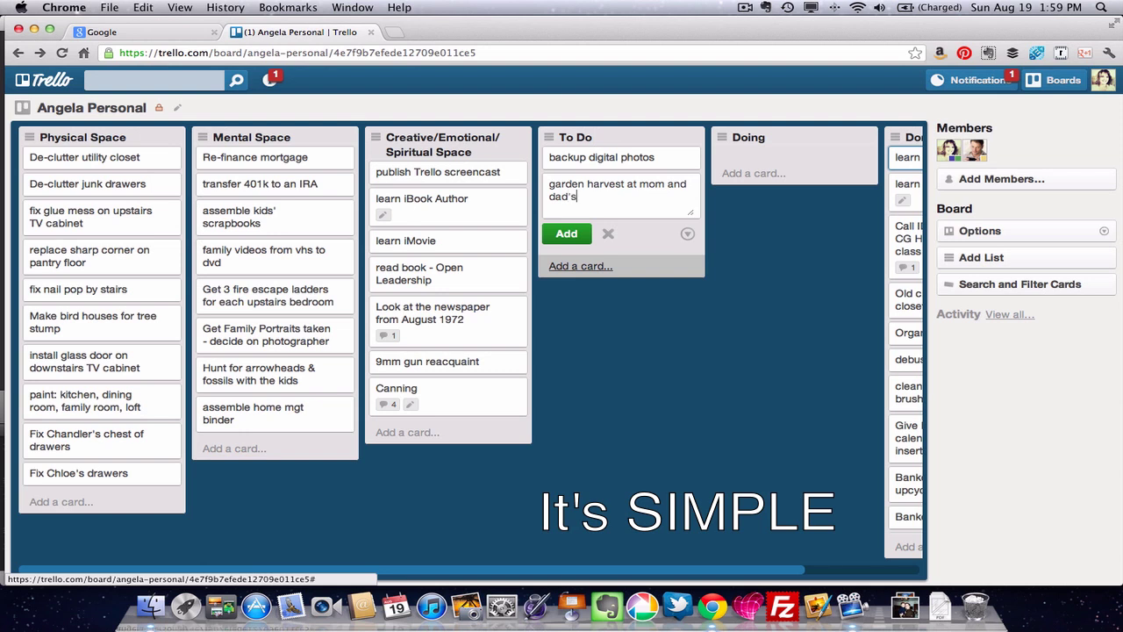
key(Return)
text(sew)
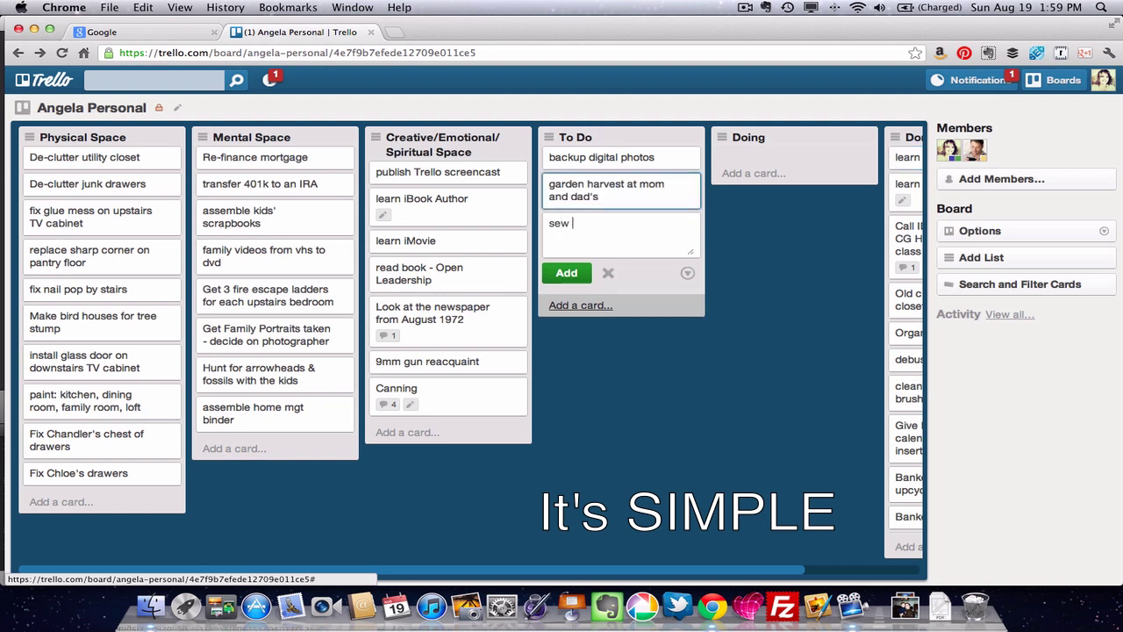
text( Chloe outfit)
key(Return)
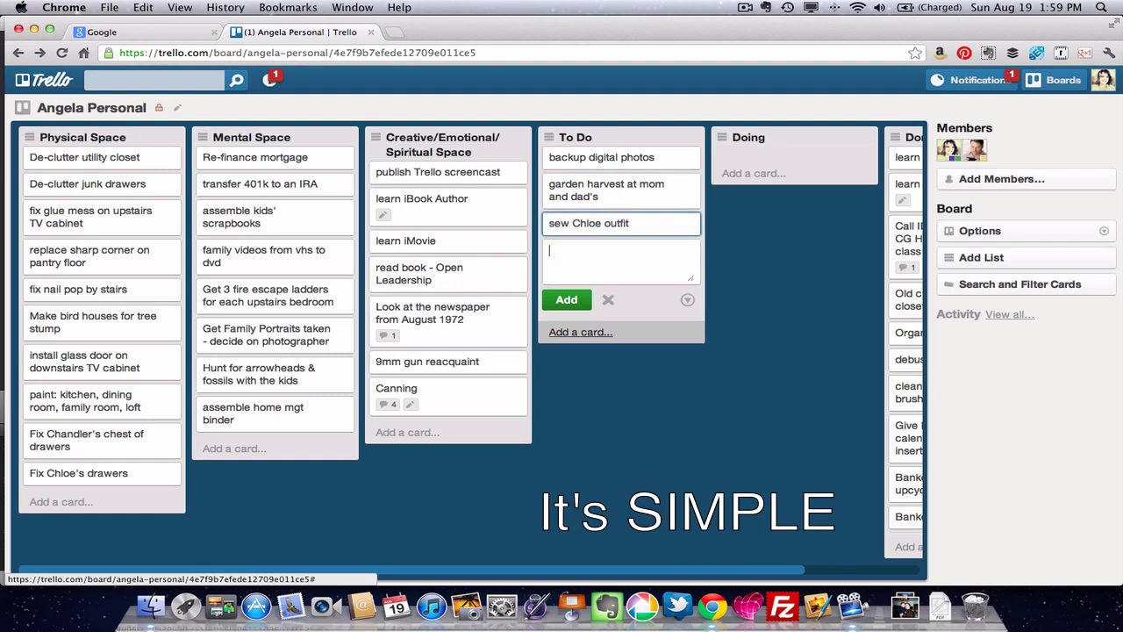
Add 'clean garage window', a day-planner card and 'sew zippered pouch' to To Do
text(clean garge win)
key(BackSpace)
key(BackSpace)
key(BackSpace)
key(BackSpace)
key(BackSpace)
key(BackSpace)
text(age window)
key(Return)
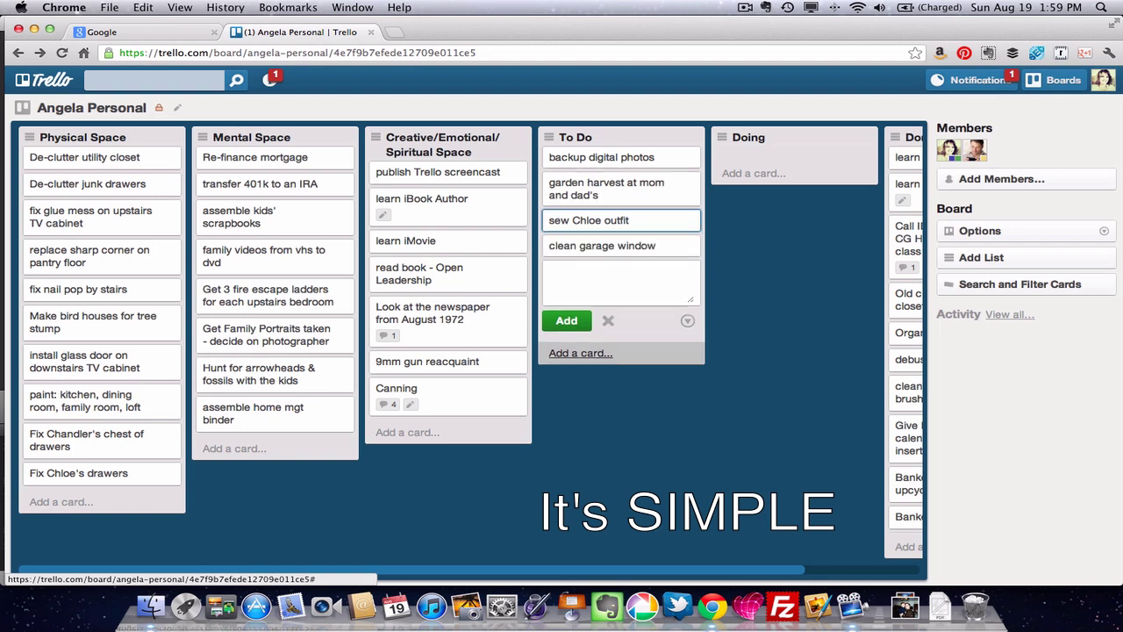
text(get da)
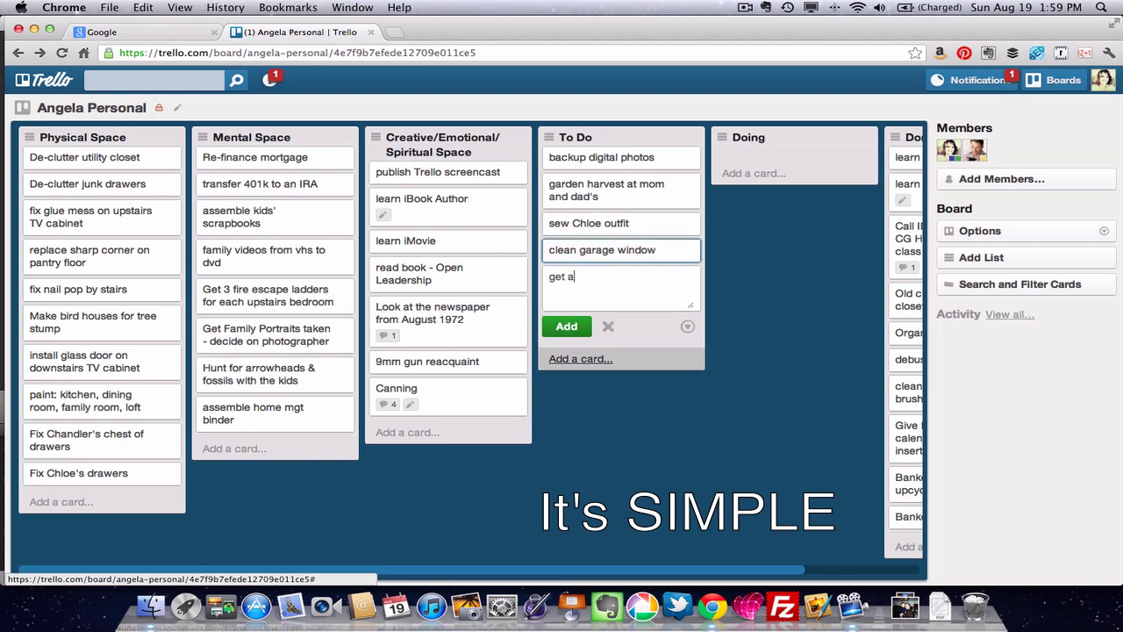
text(y planner for Chandler)
key(Return)
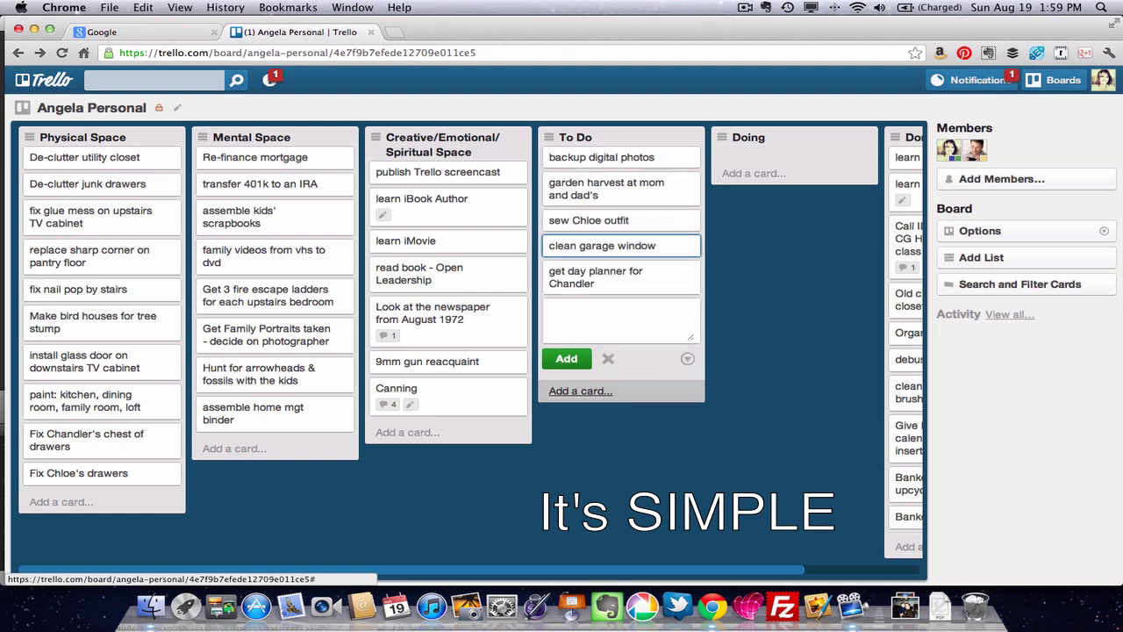
text(sew z)
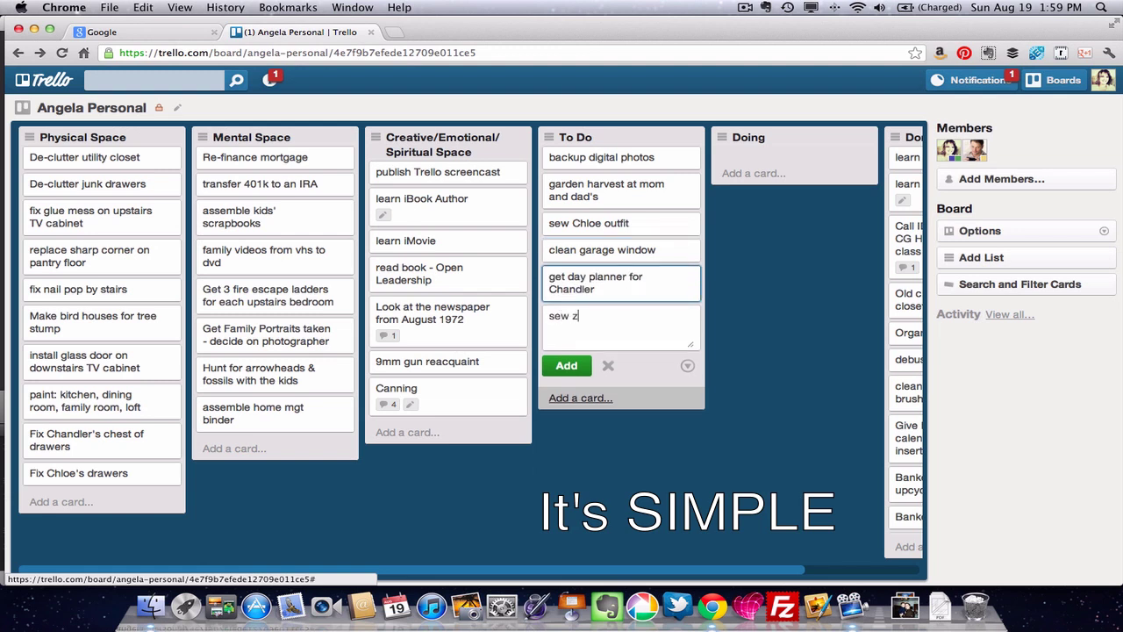
text(ippered pouch)
key(Return)
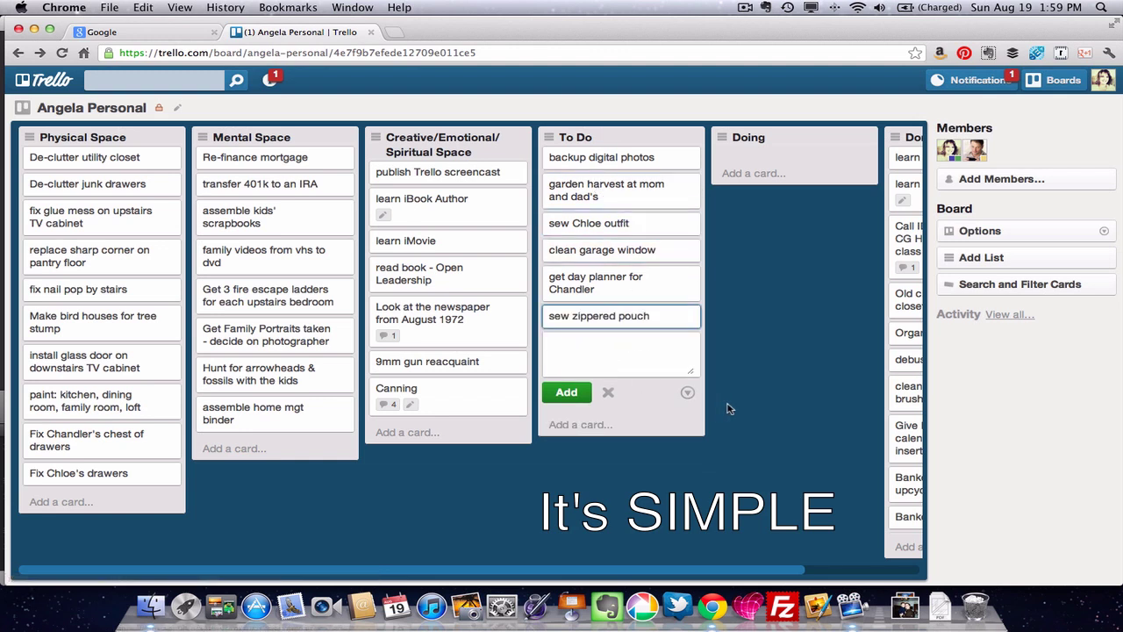
Rename the Doing list to 'Doing/Waiting'
click(760, 142)
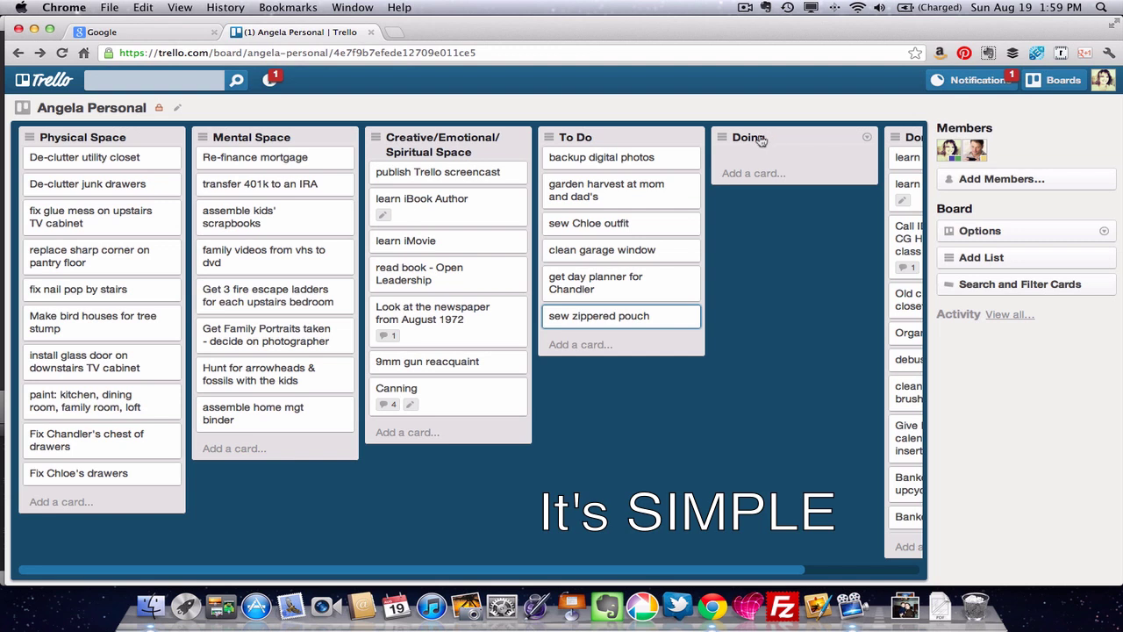
click(758, 142)
click(784, 154)
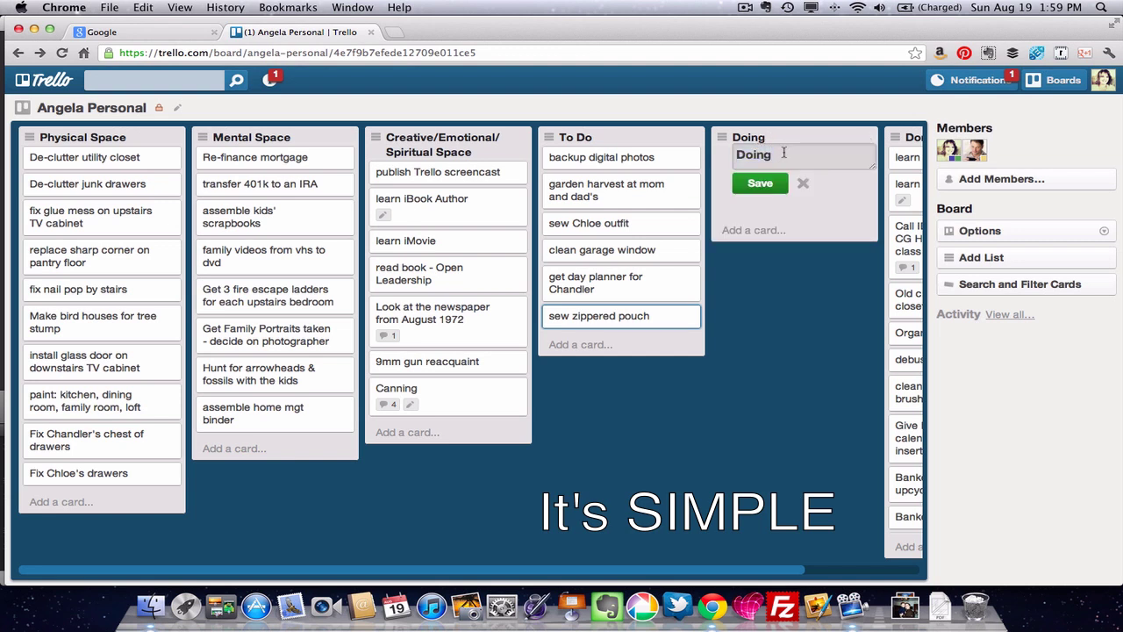
text(/Waiting)
key(Return)
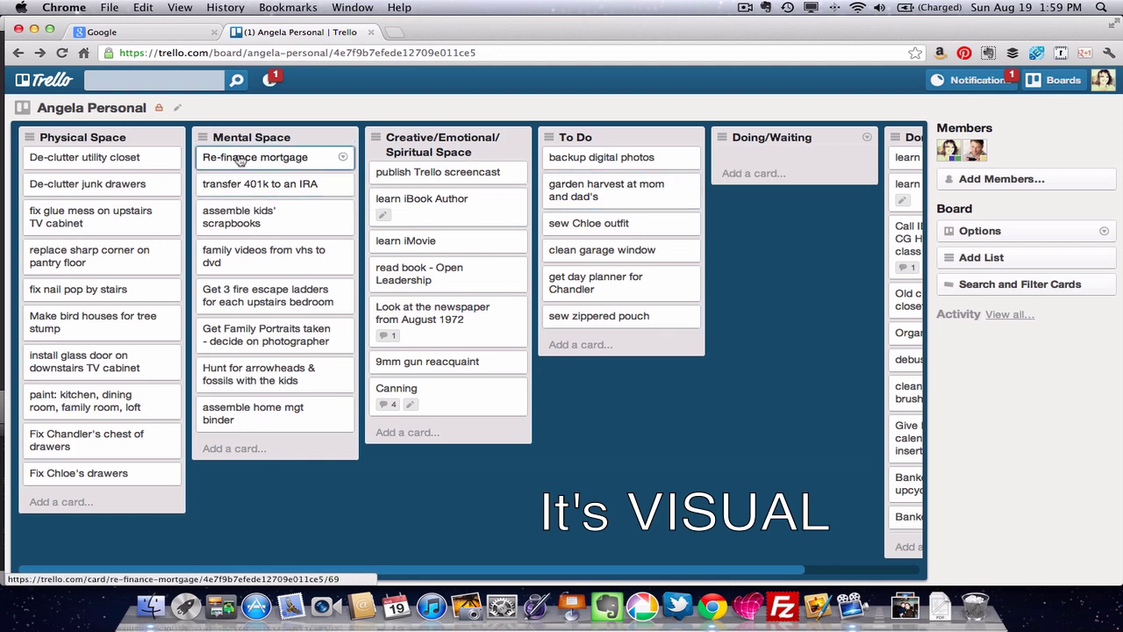
Move 'Re-finance mortgage' to Doing/Waiting; put outfit, day planner, garden harvest, garage window atop To Do
drag(235, 160, 744, 162)
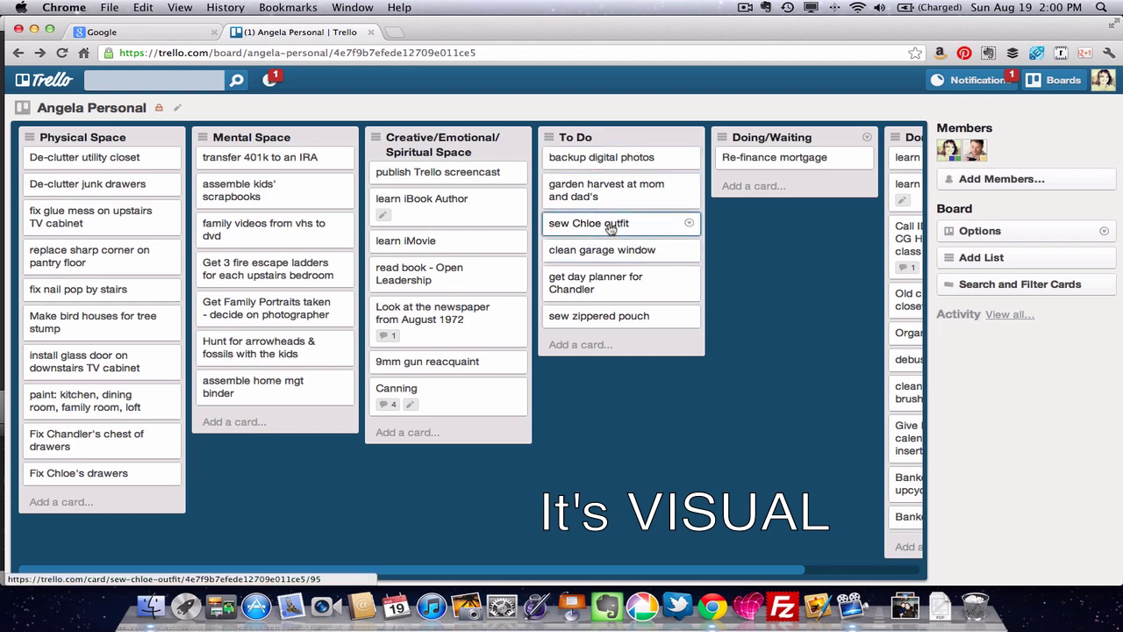
drag(614, 225, 605, 156)
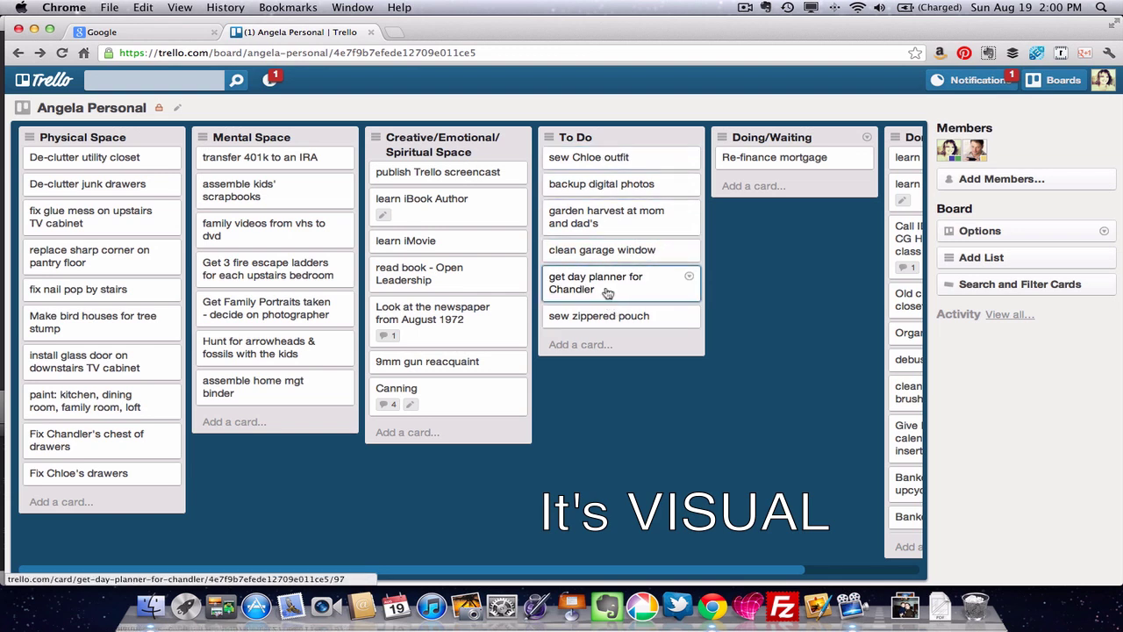
drag(612, 302, 597, 188)
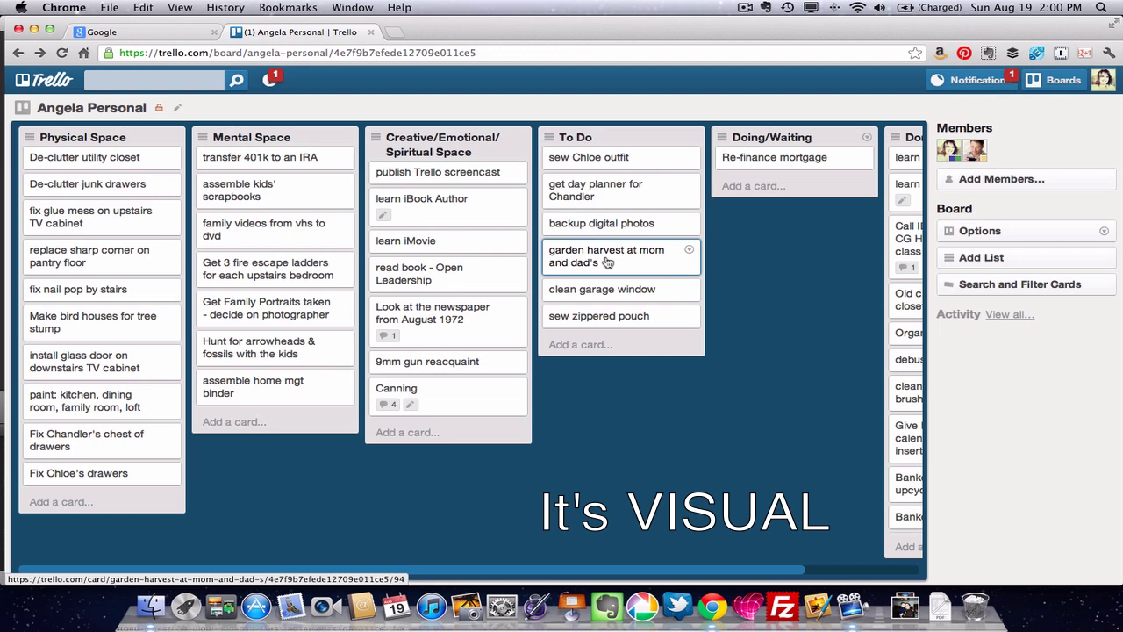
drag(607, 263, 605, 223)
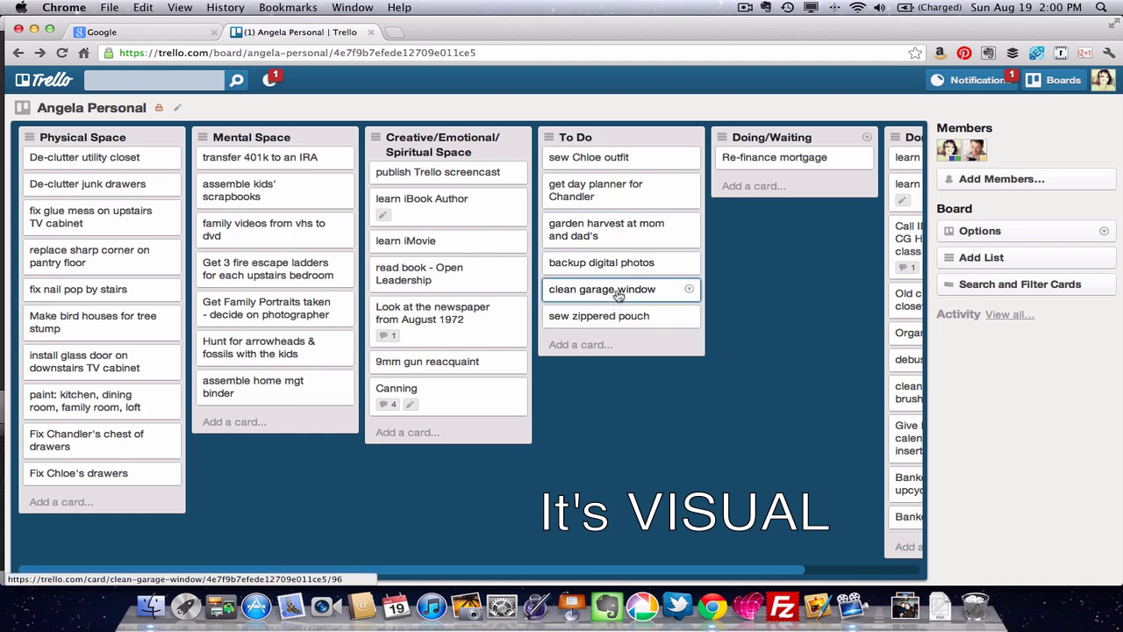
drag(617, 295, 618, 264)
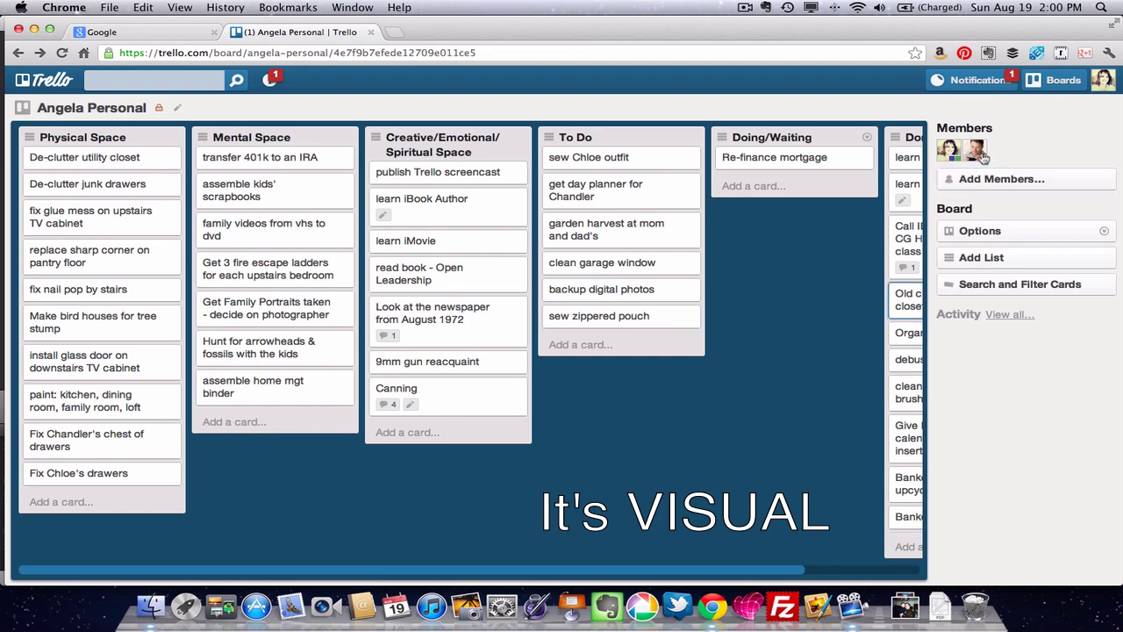
Drag a member avatar onto the 'fix nail pop by stairs' card
drag(981, 154, 105, 297)
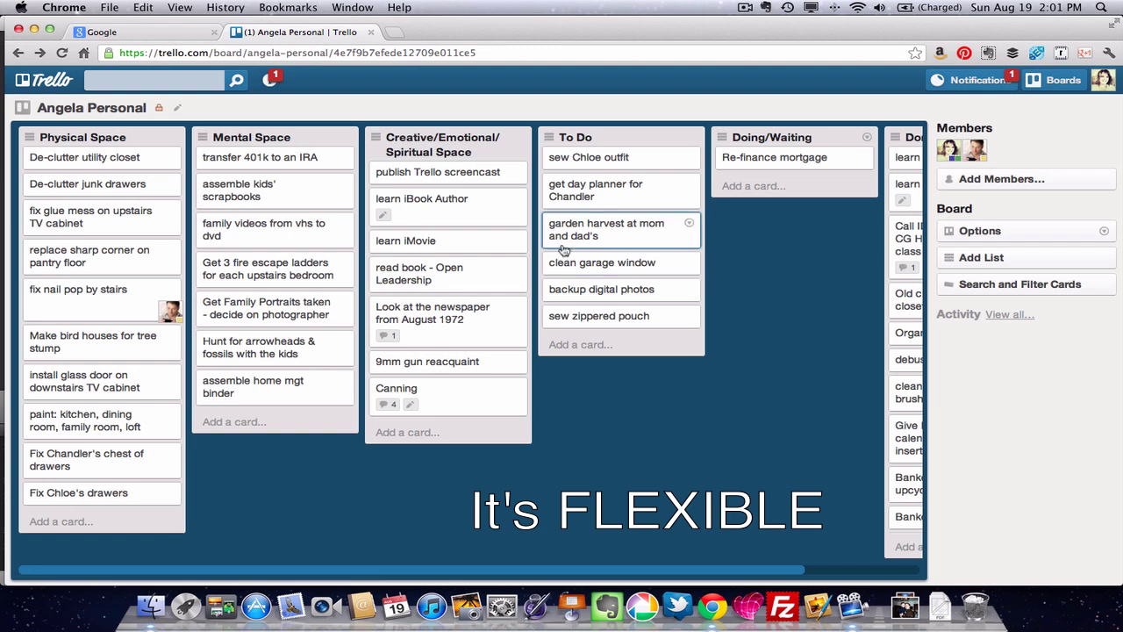
Set sidebar widgets to Hide All in board layout options, then choose Show All
click(1104, 234)
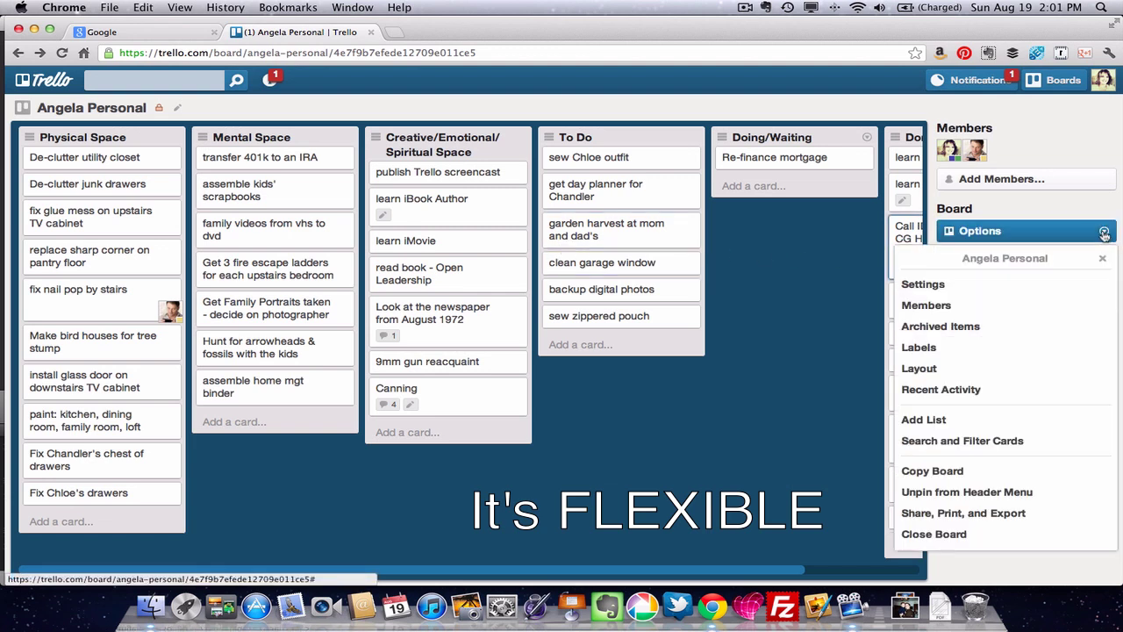
click(937, 370)
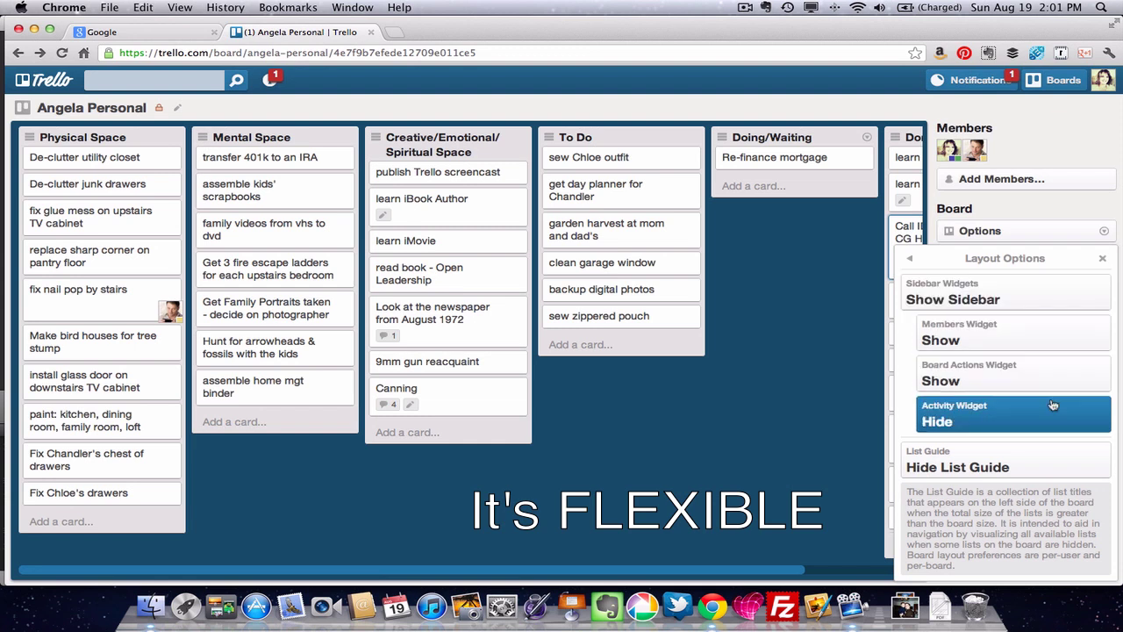
click(1035, 297)
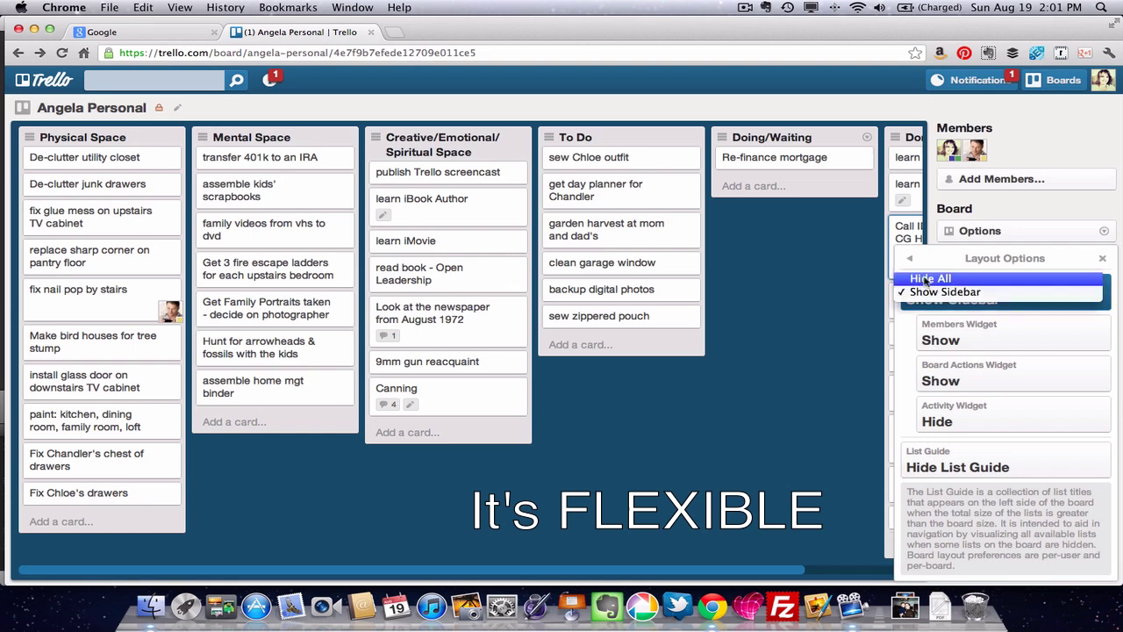
click(929, 278)
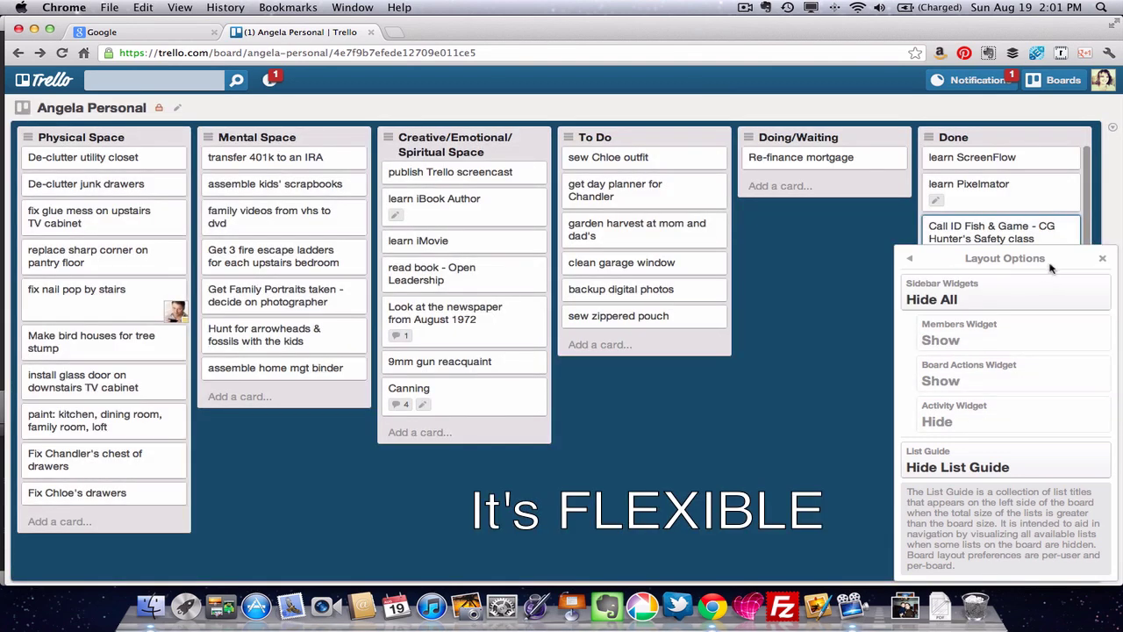
click(1099, 260)
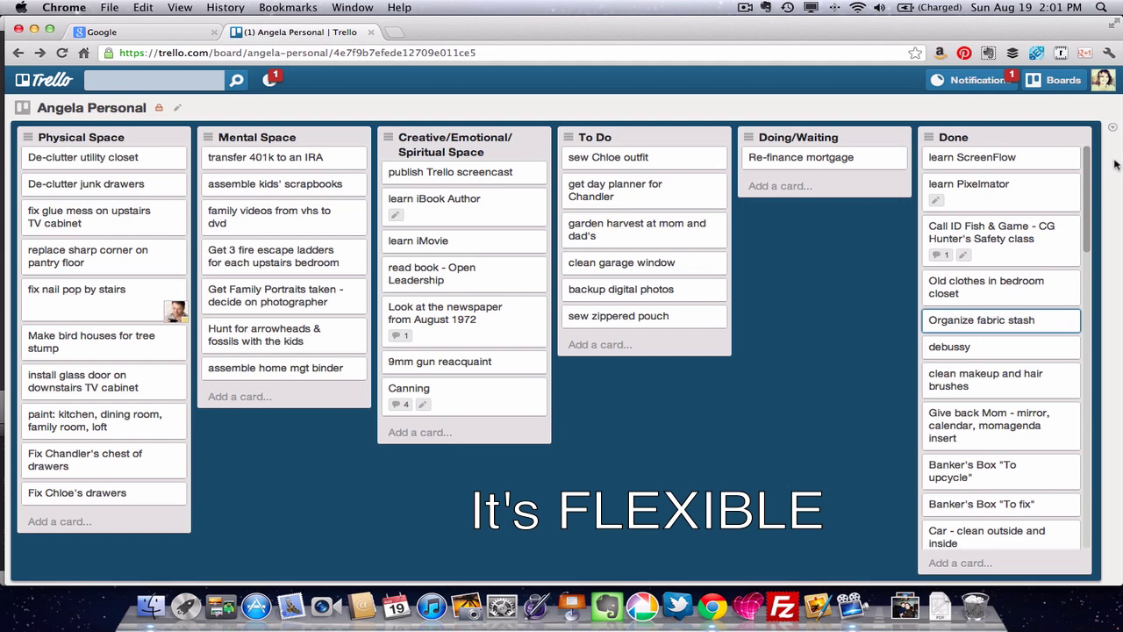
click(1114, 130)
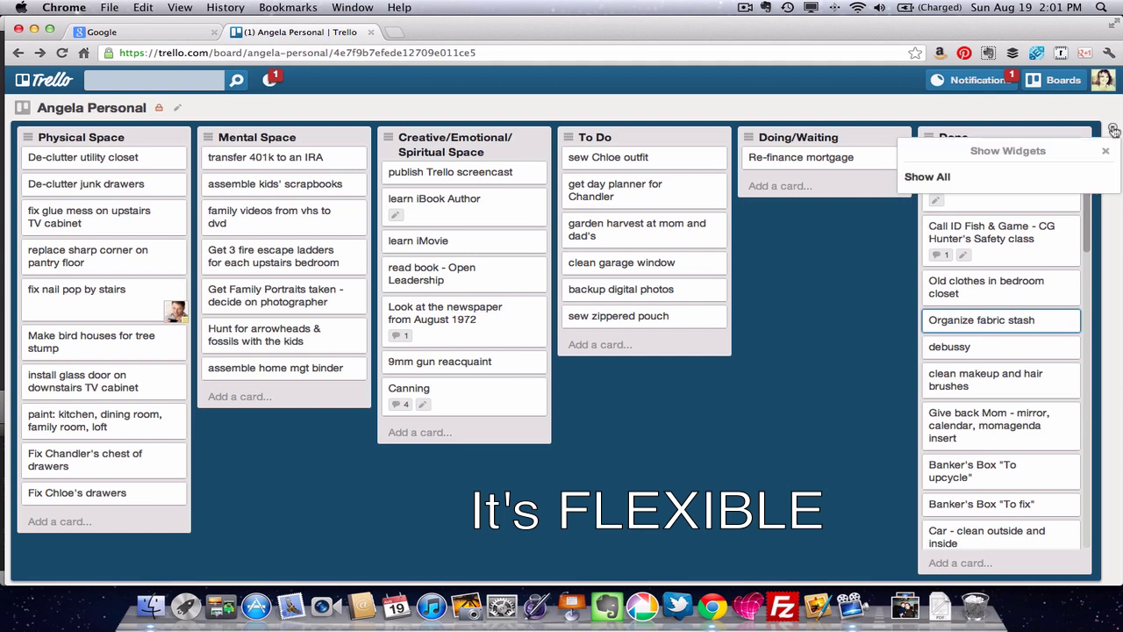
click(931, 185)
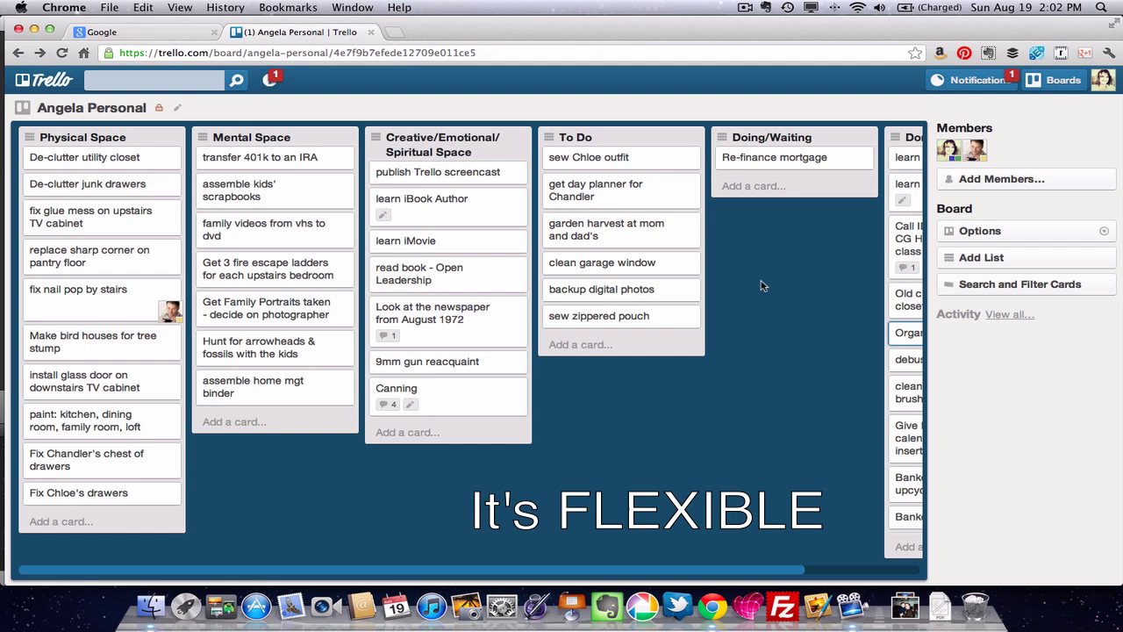
View the 'backup digital photos' card details, close it, and go to the Google tab
click(616, 298)
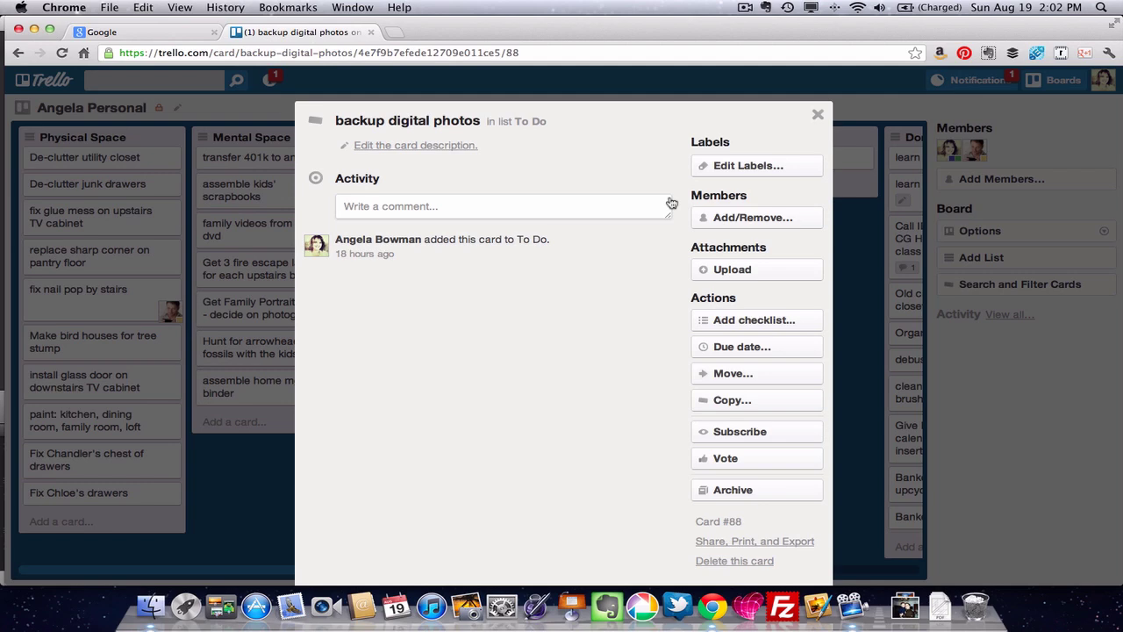
click(816, 114)
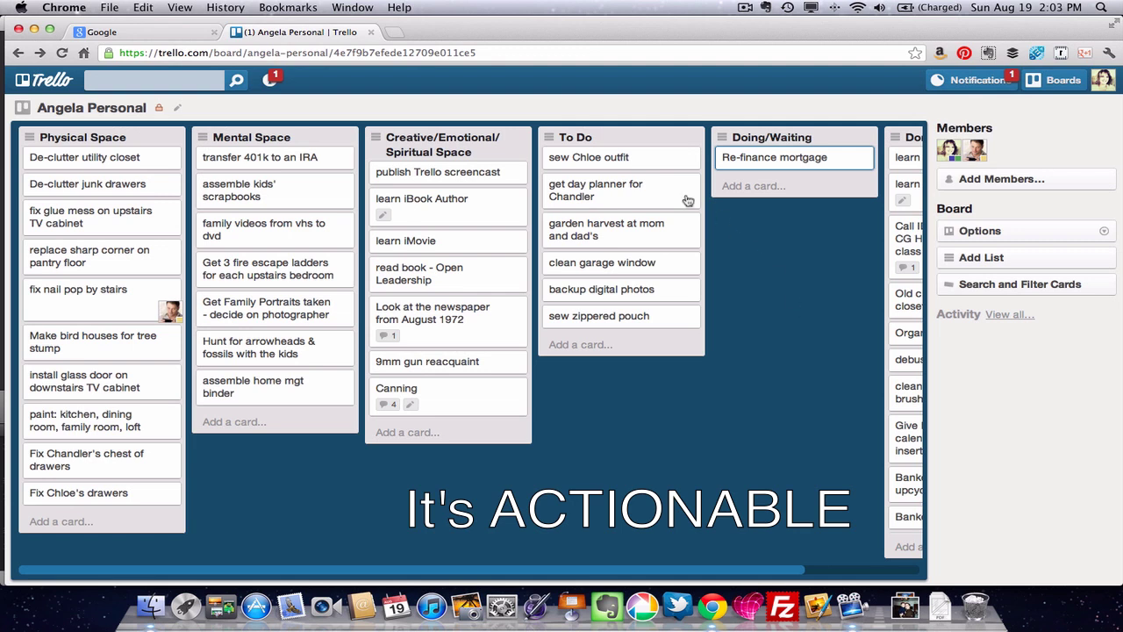
click(154, 34)
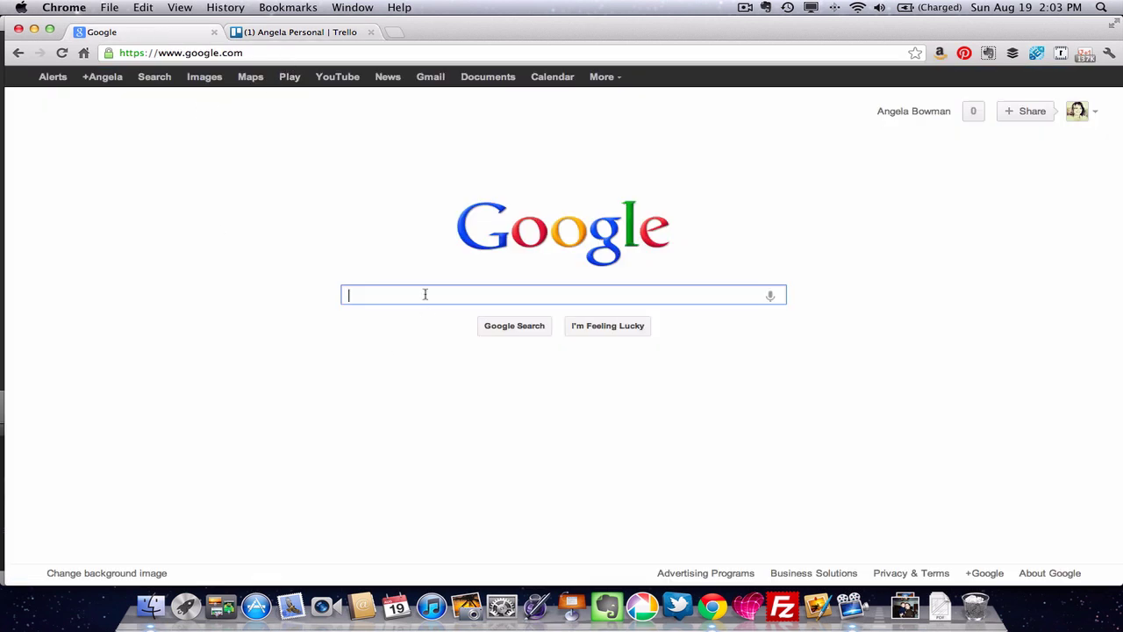
Search Google for 'how to fix a nail pop' and open the ServiceMagic drywall nail pop video
text(how to )
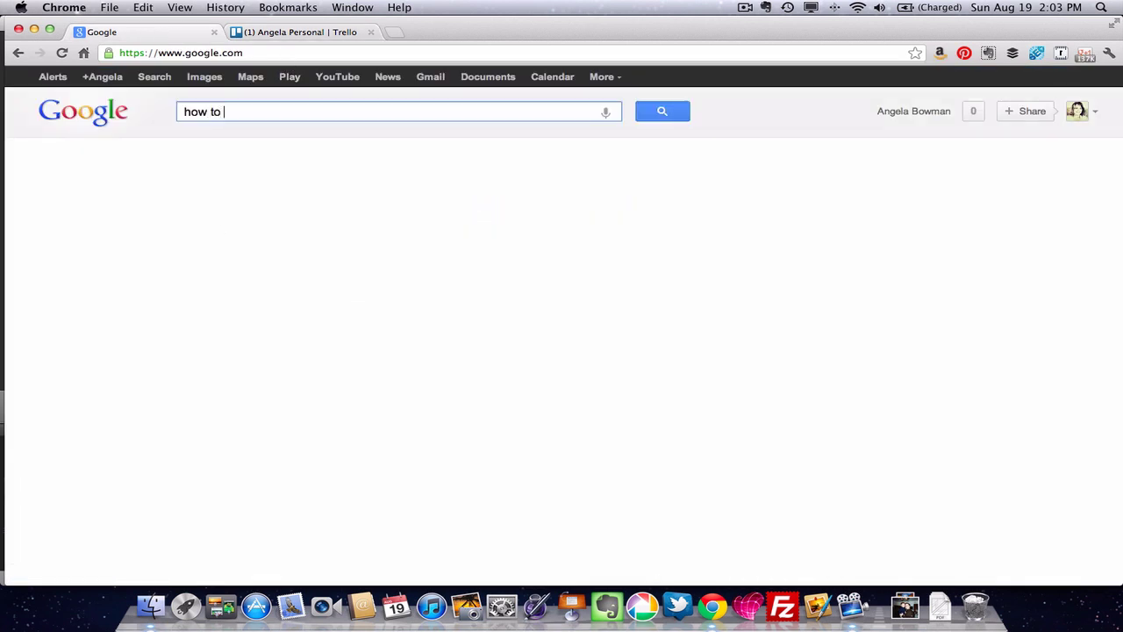
text(fix a nail po)
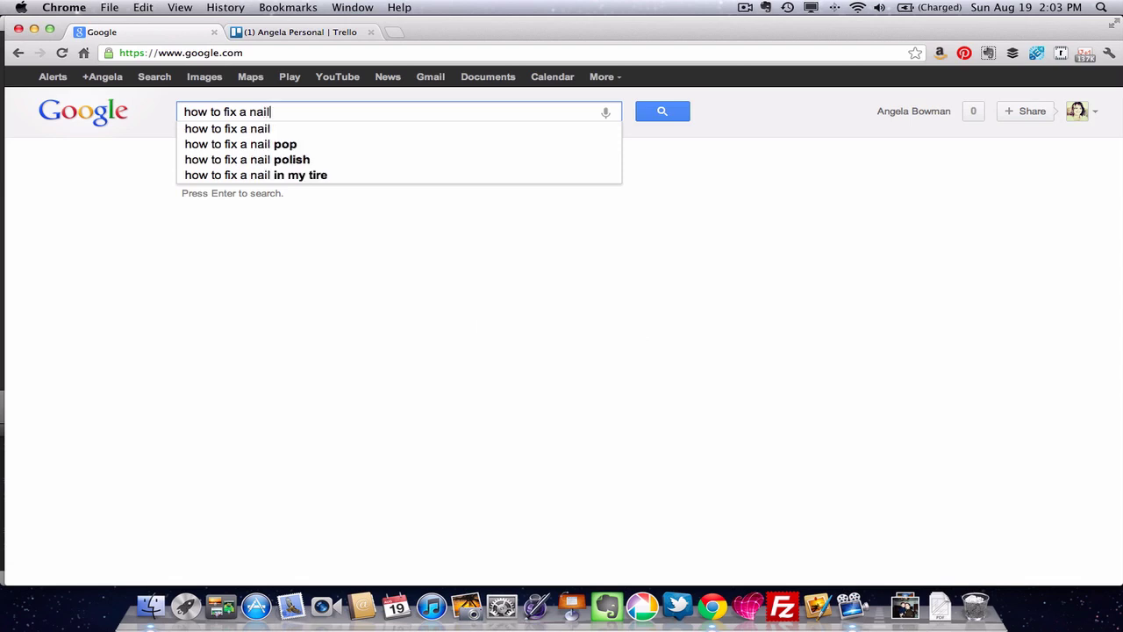
key(Down)
key(Down)
key(Down)
key(Down)
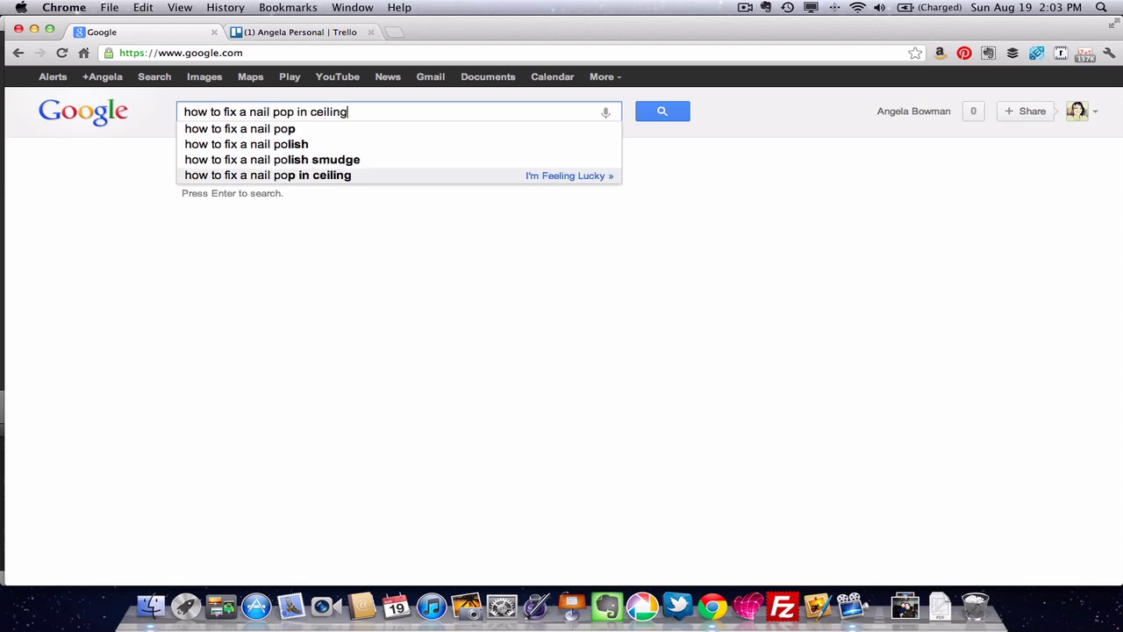
click(268, 128)
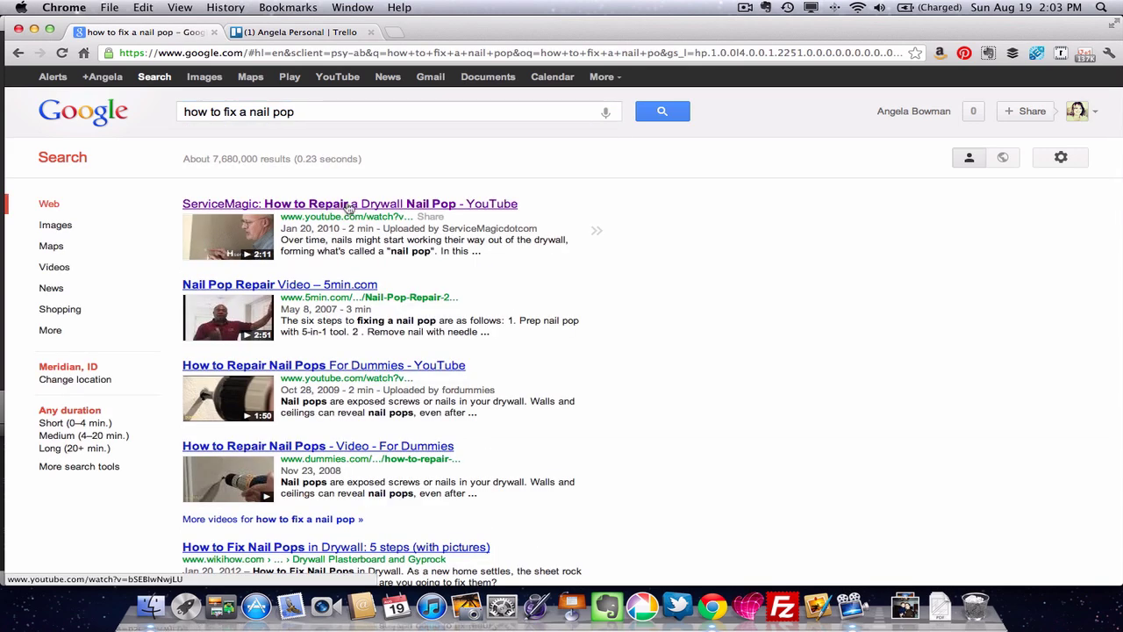
click(434, 208)
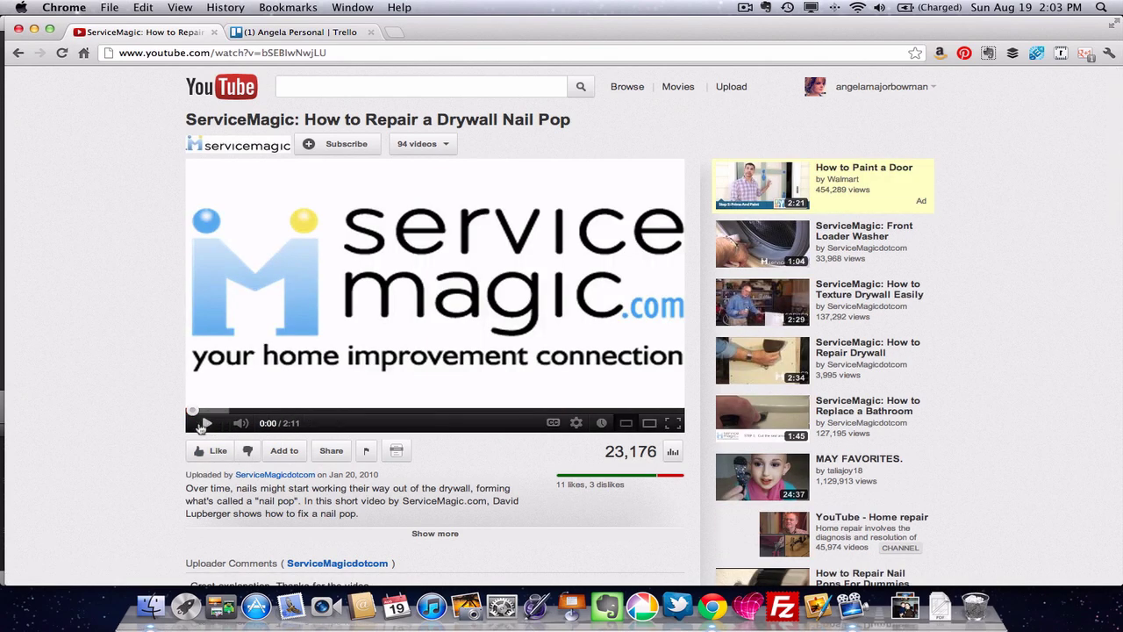
Show the nail pop video's youtu.be share link, then return to the personal Trello board
click(339, 455)
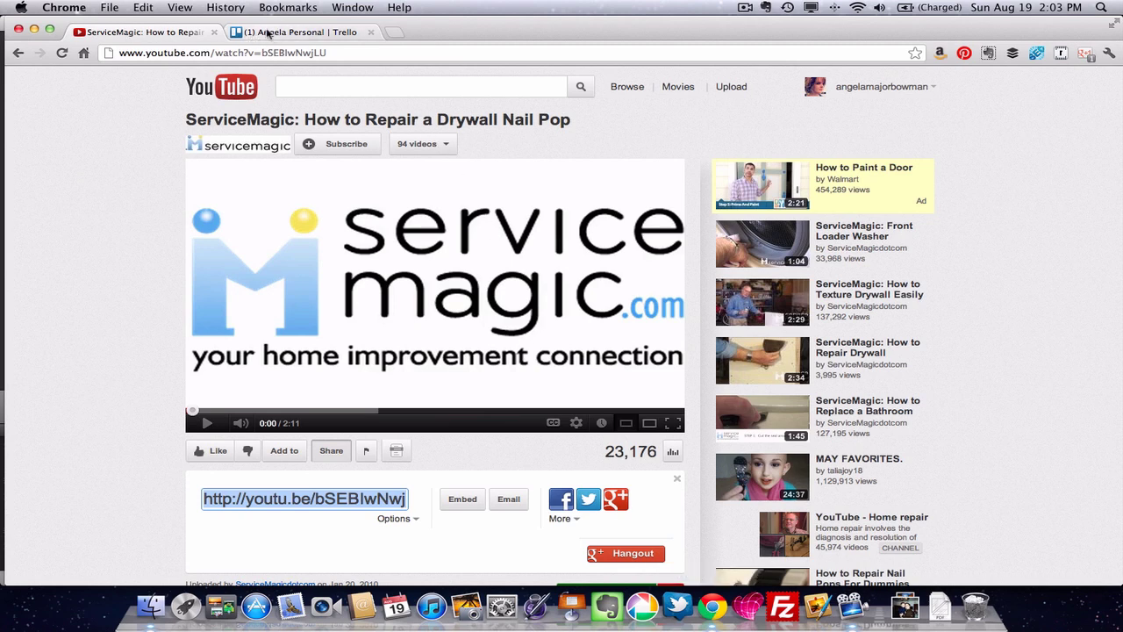
click(263, 33)
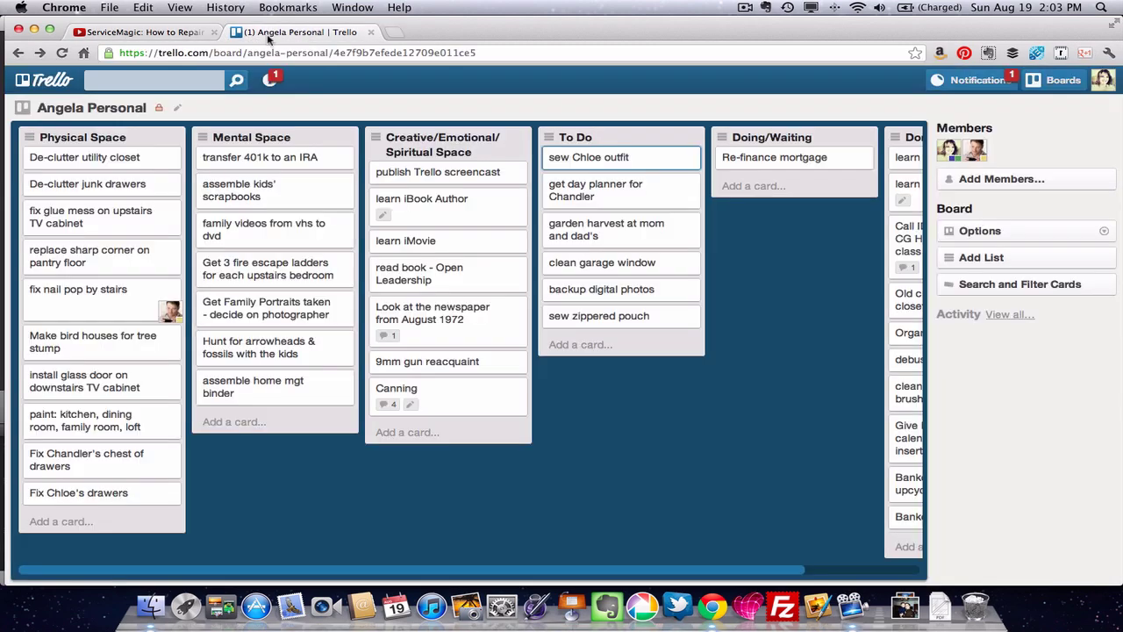
Paste the YouTube nail pop repair link as a comment on 'fix nail pop by stairs', then close the card
click(113, 303)
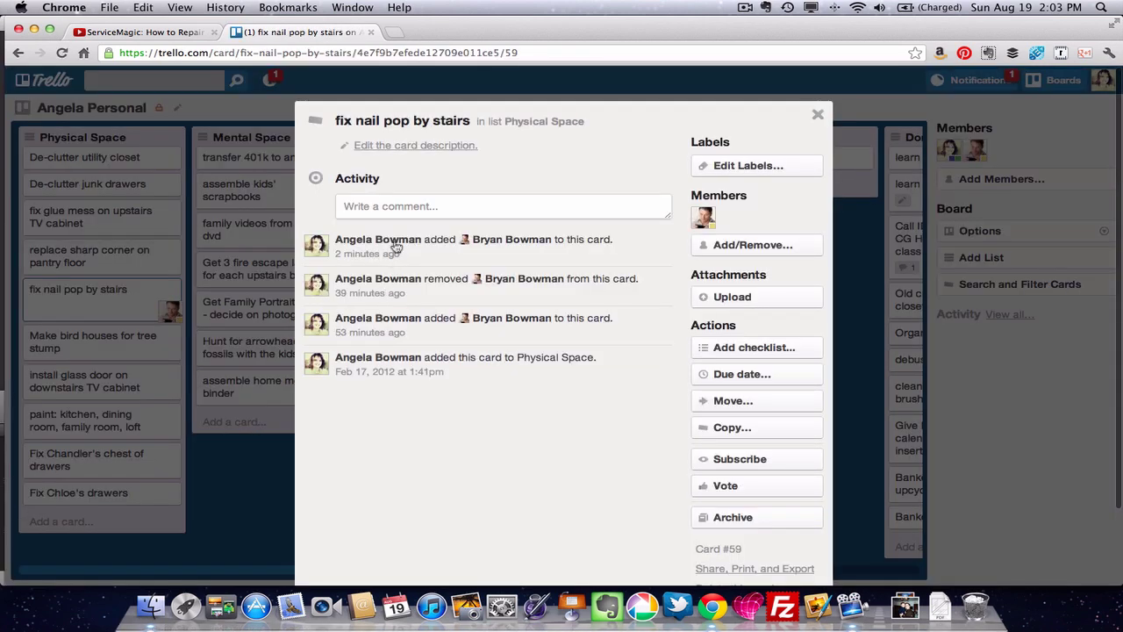
click(394, 208)
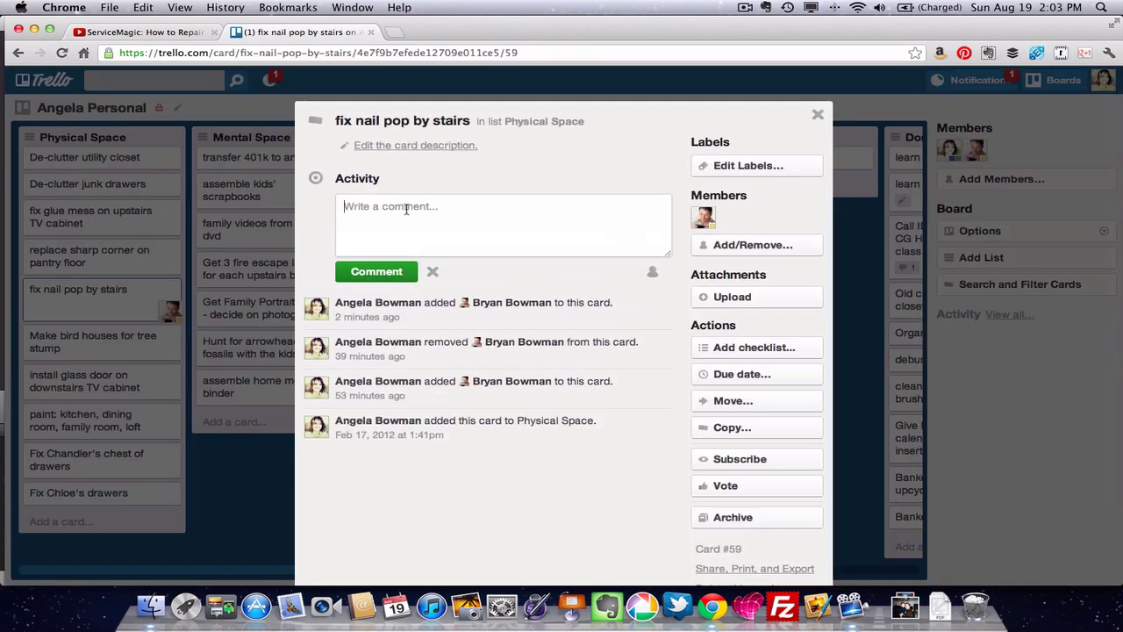
text(http://youtu.be/bSEBIwNwjLU)
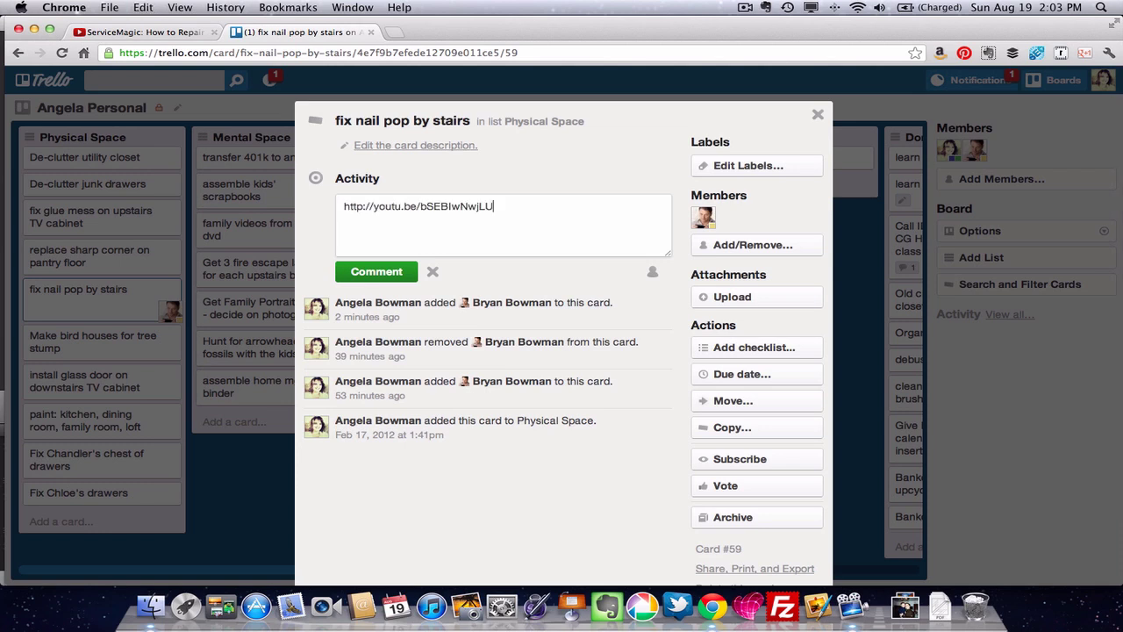
click(373, 274)
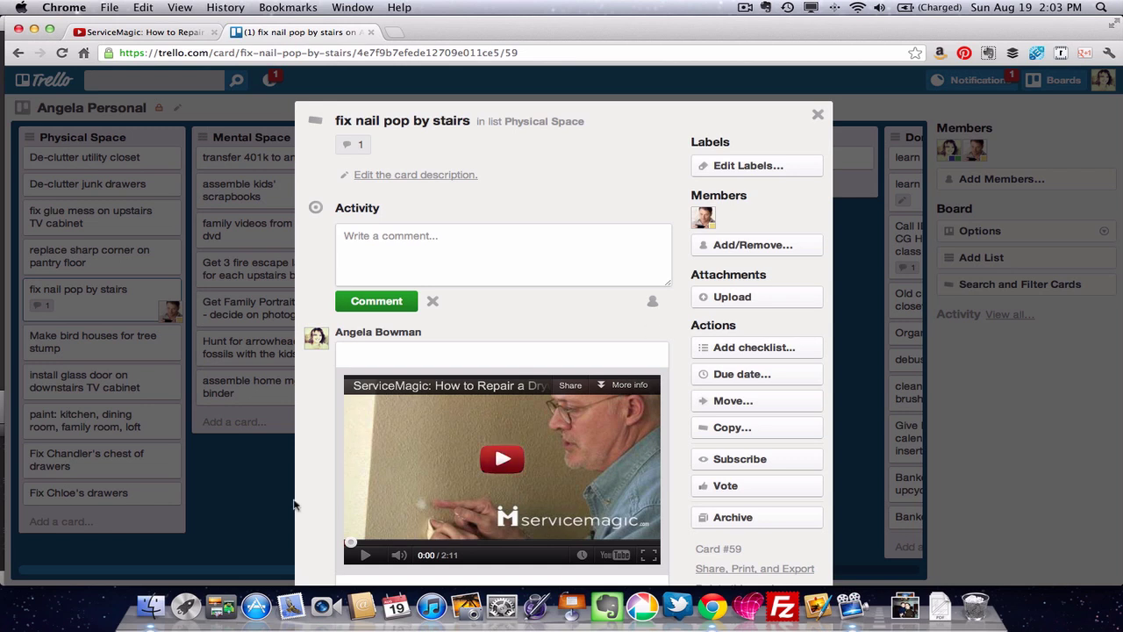
click(245, 492)
click(246, 497)
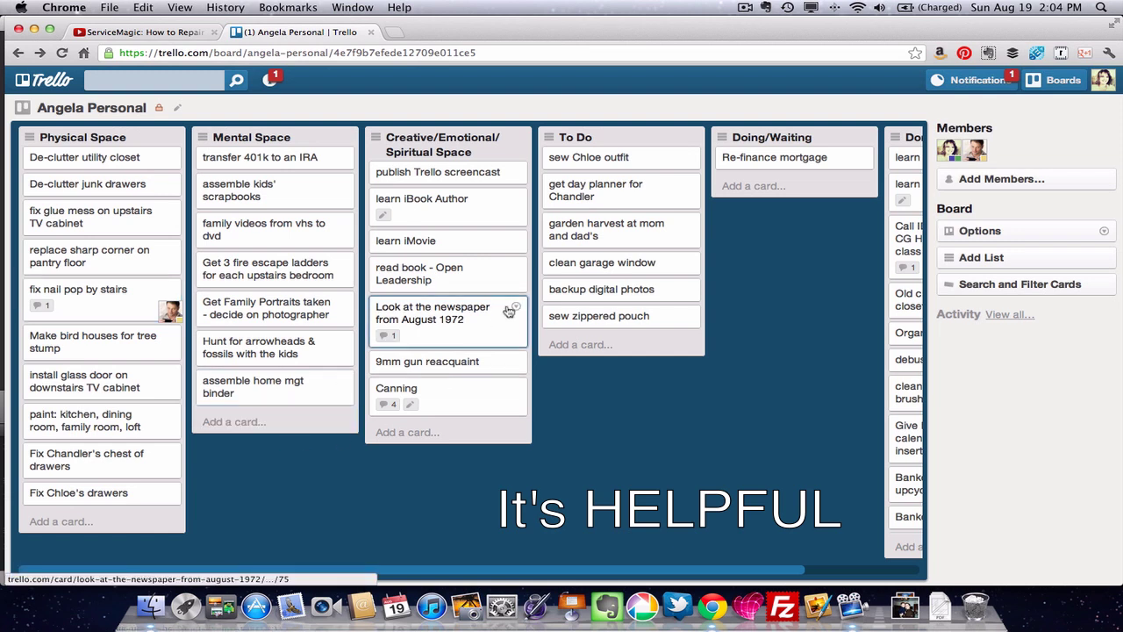
Open the 'Android App Available' announcement from the info panel, then return to the board tab
click(270, 83)
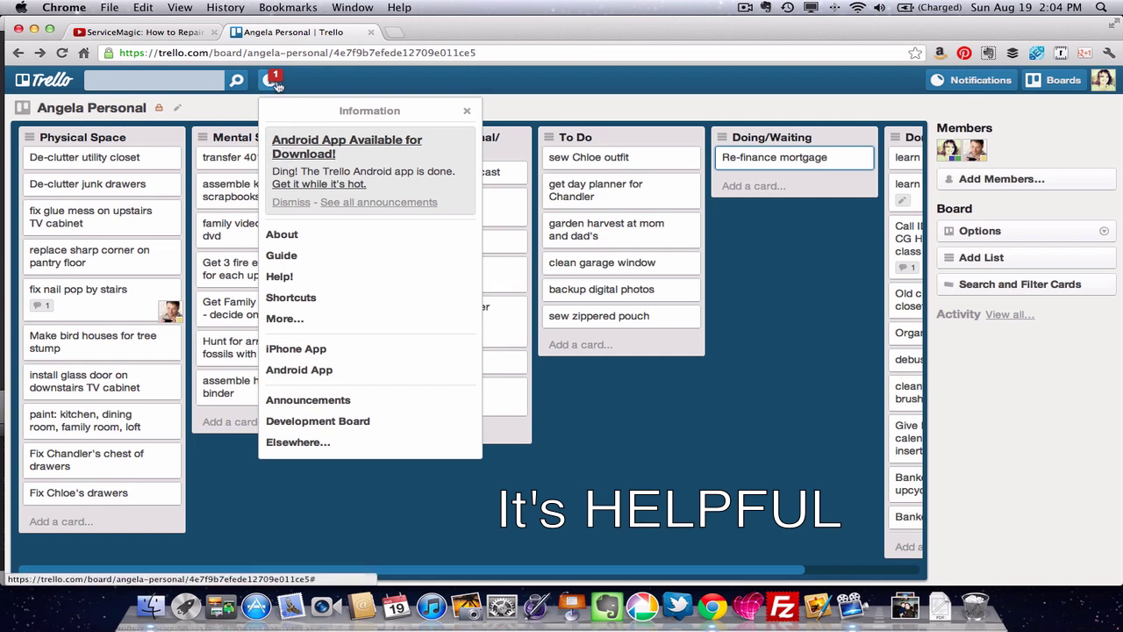
click(287, 151)
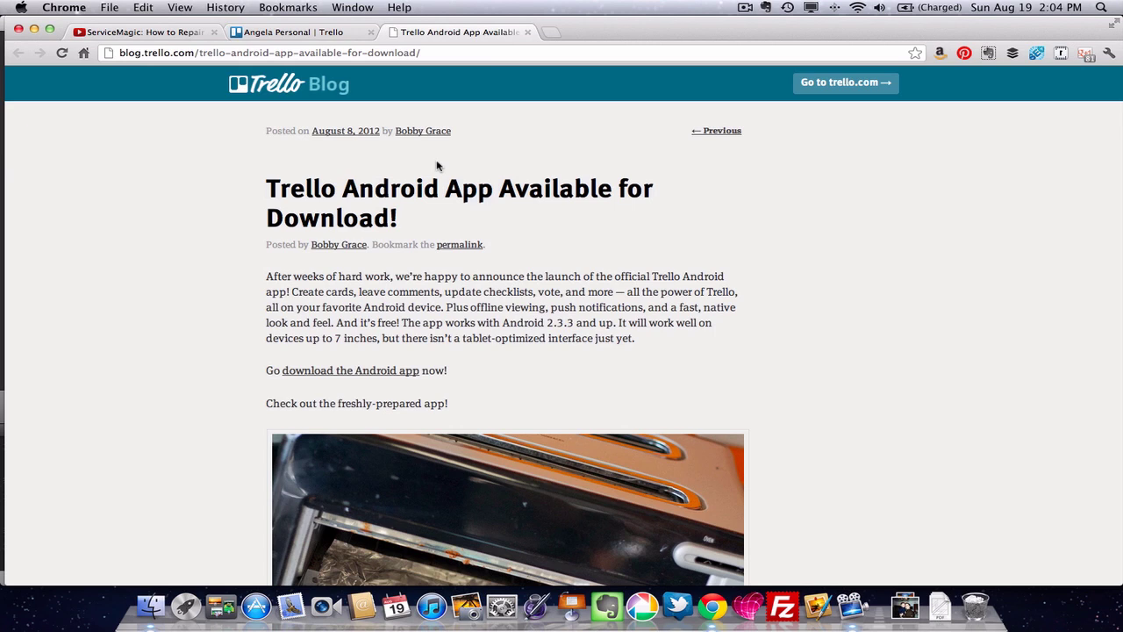
click(274, 33)
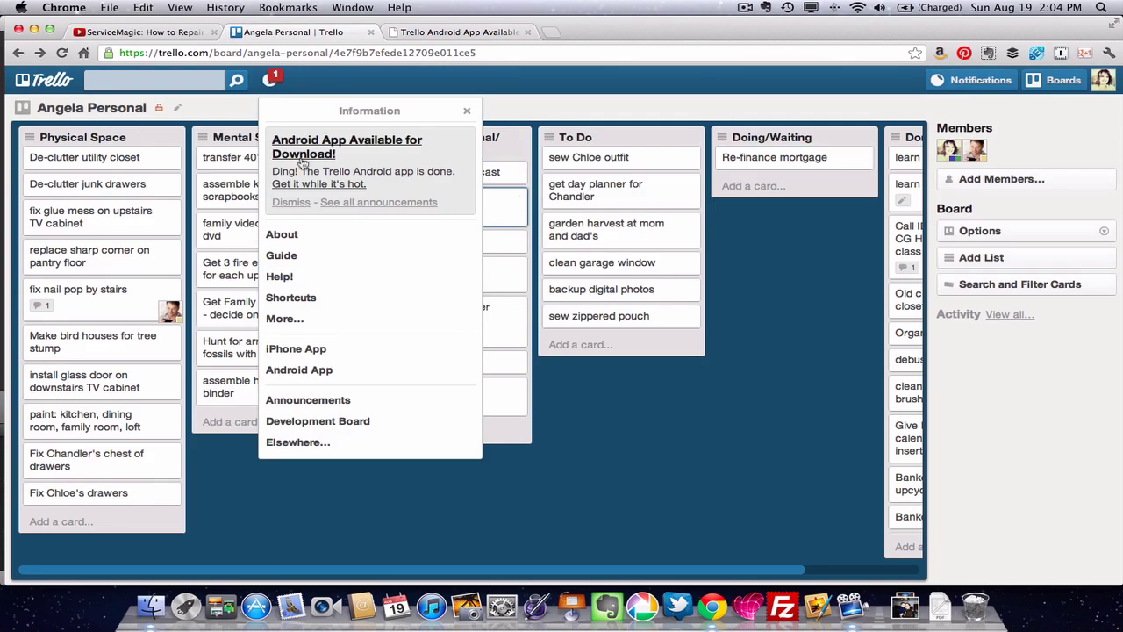
Close the Information popup covering the Angela Personal board
click(468, 113)
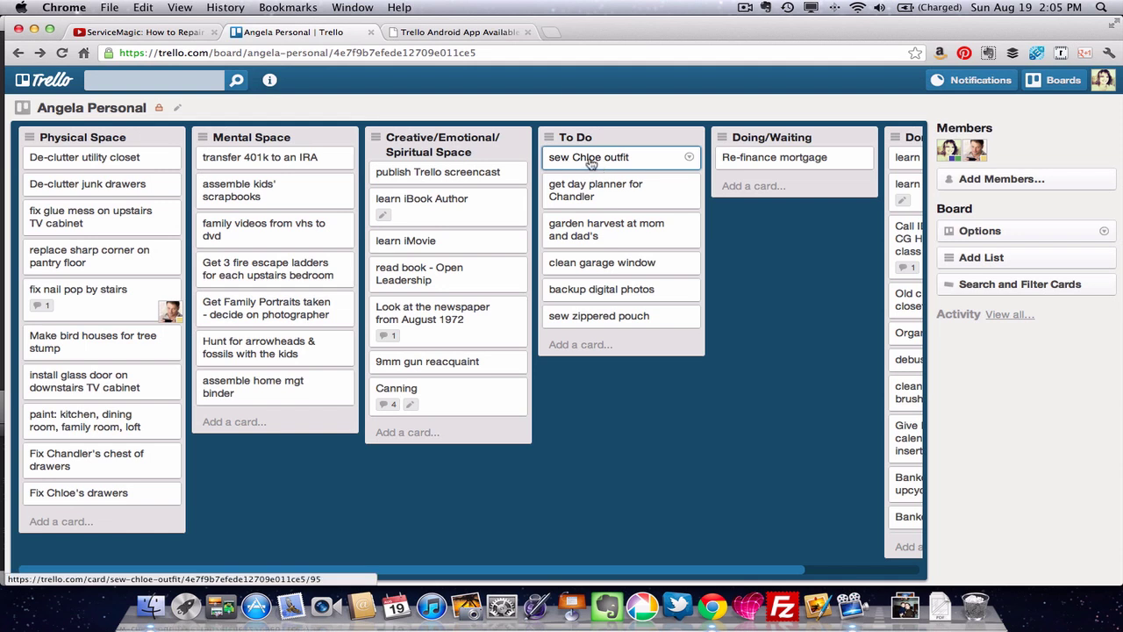
Move the six To Do cards: garage window to Physical; planner and photos to Mental; outfit, harvest and pouch to Creative
drag(590, 161, 422, 192)
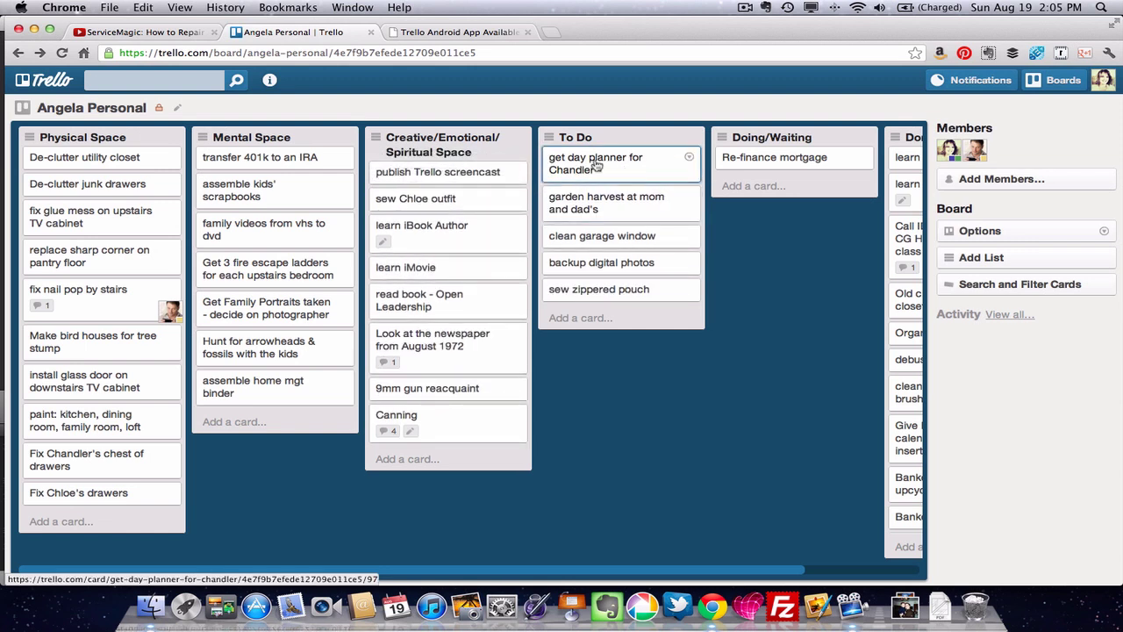
drag(608, 167, 255, 158)
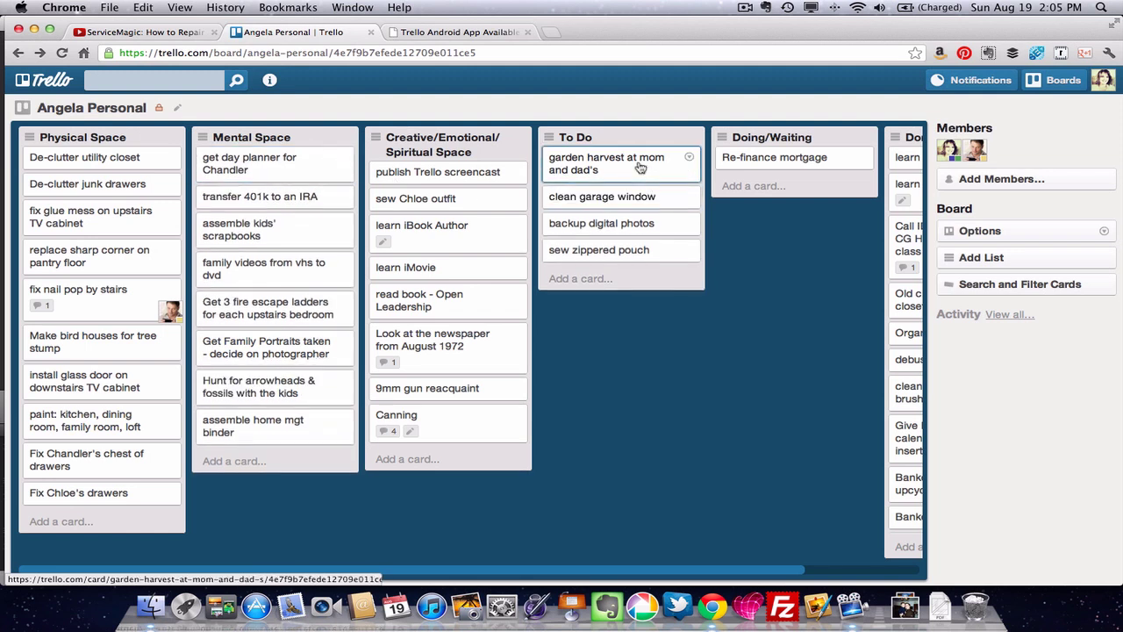
drag(631, 167, 452, 179)
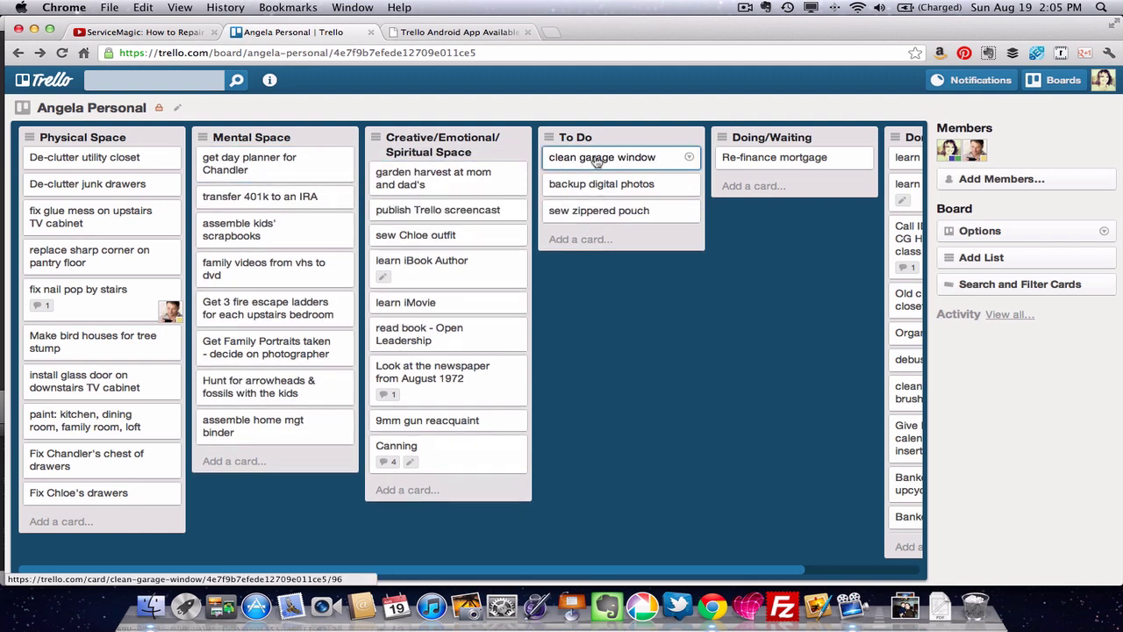
drag(574, 157, 62, 155)
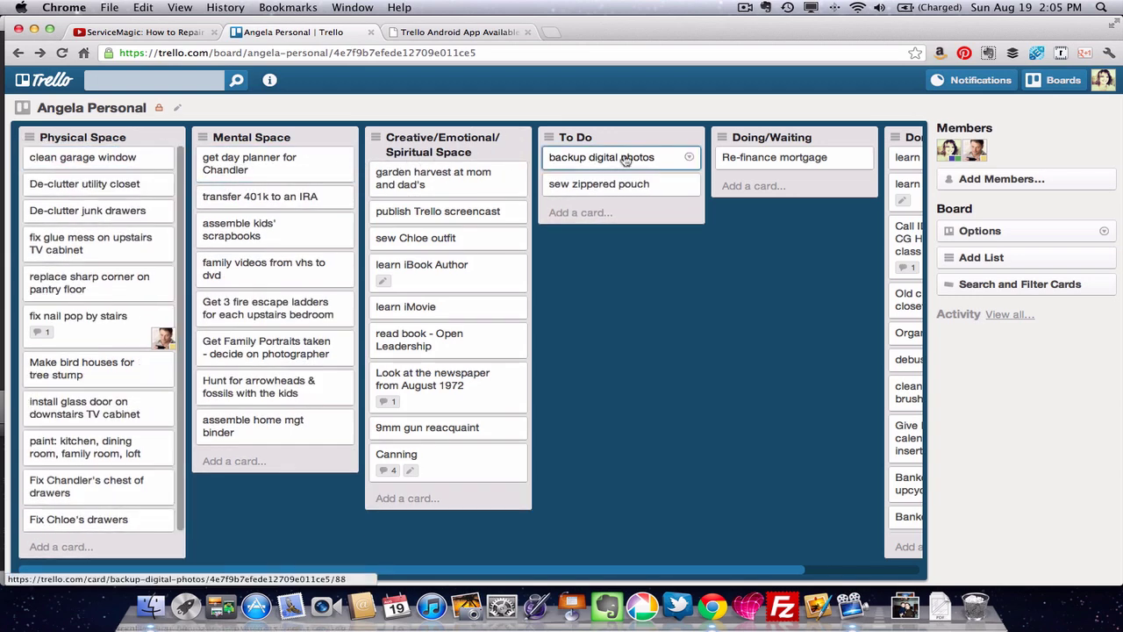
drag(624, 160, 356, 154)
drag(641, 158, 456, 172)
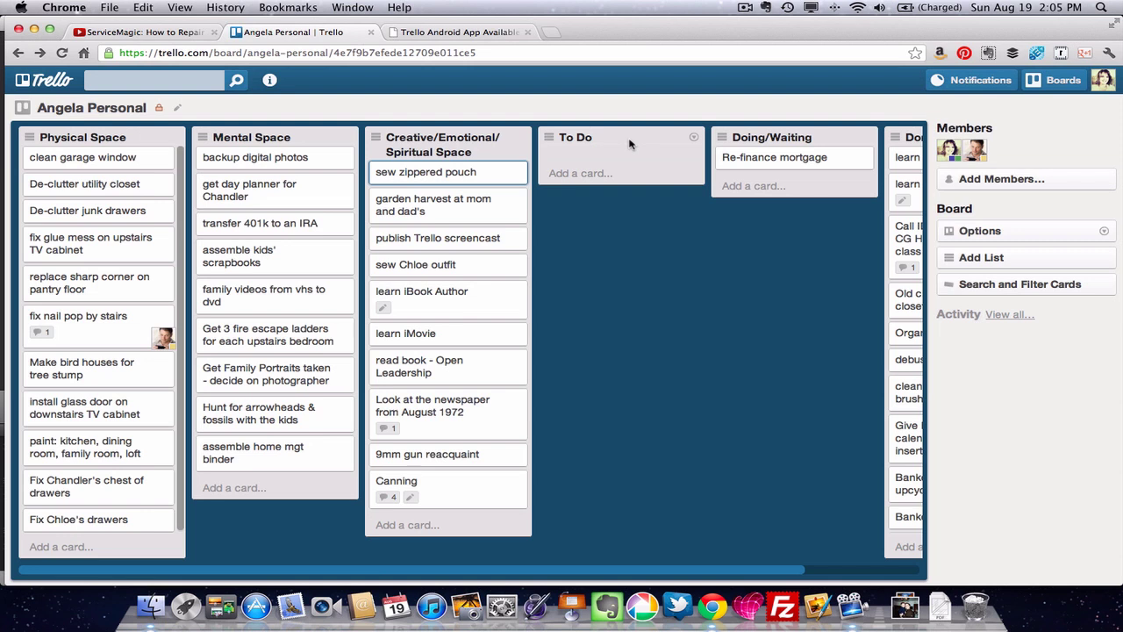
Archive the empty To Do list from its list actions menu
click(693, 138)
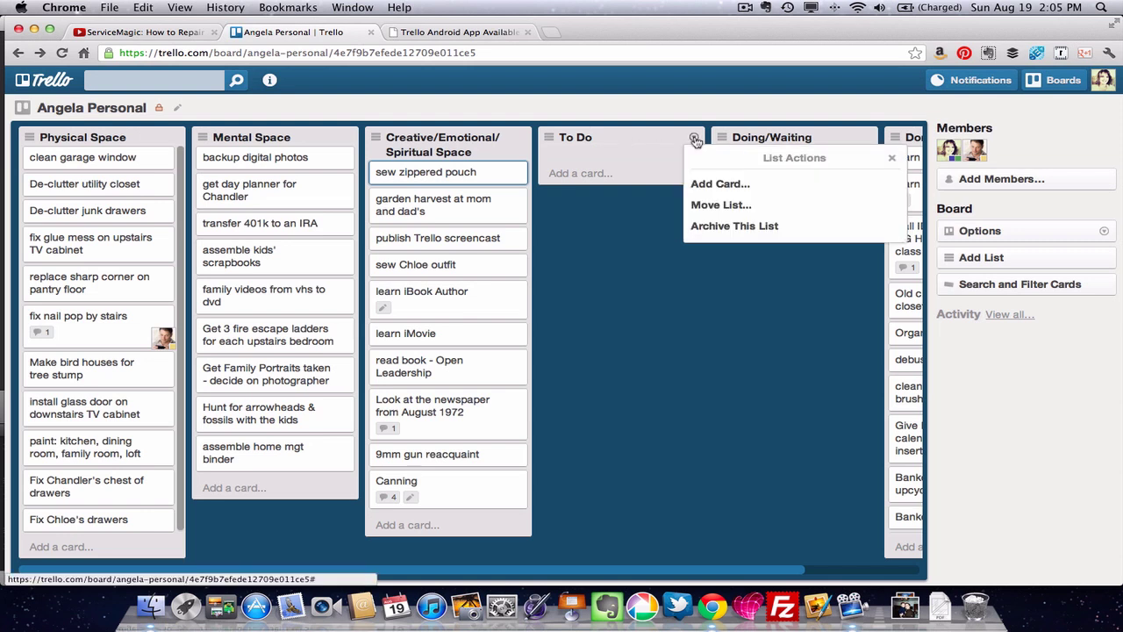
click(703, 227)
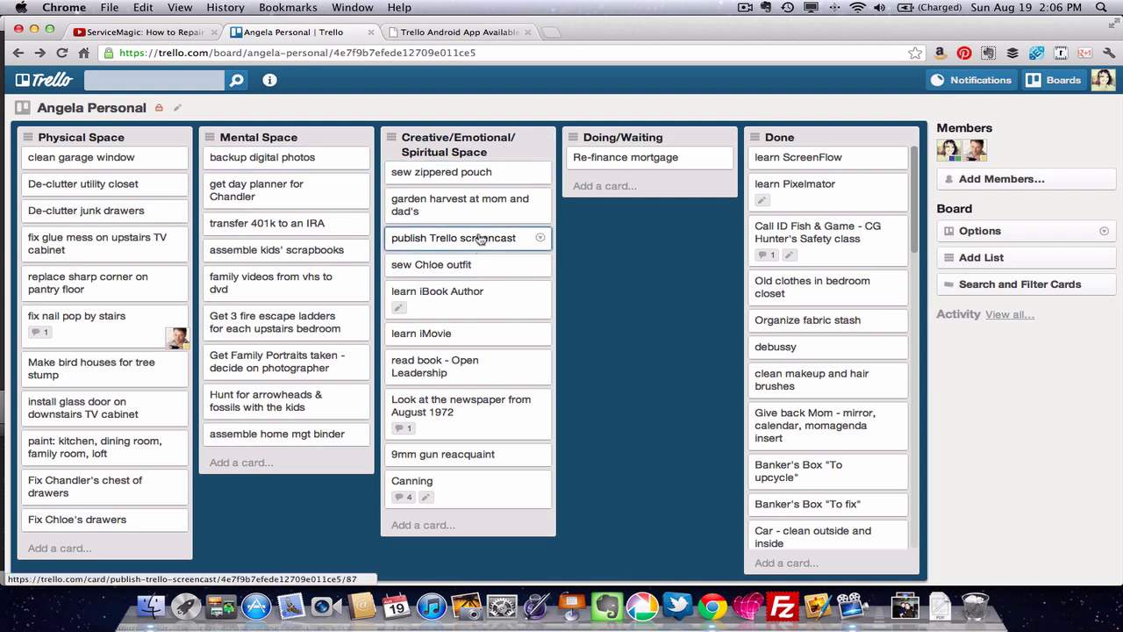
Move 'publish Trello screencast' from the Creative list into Done, below 'learn ScreenFlow'
drag(478, 246, 841, 155)
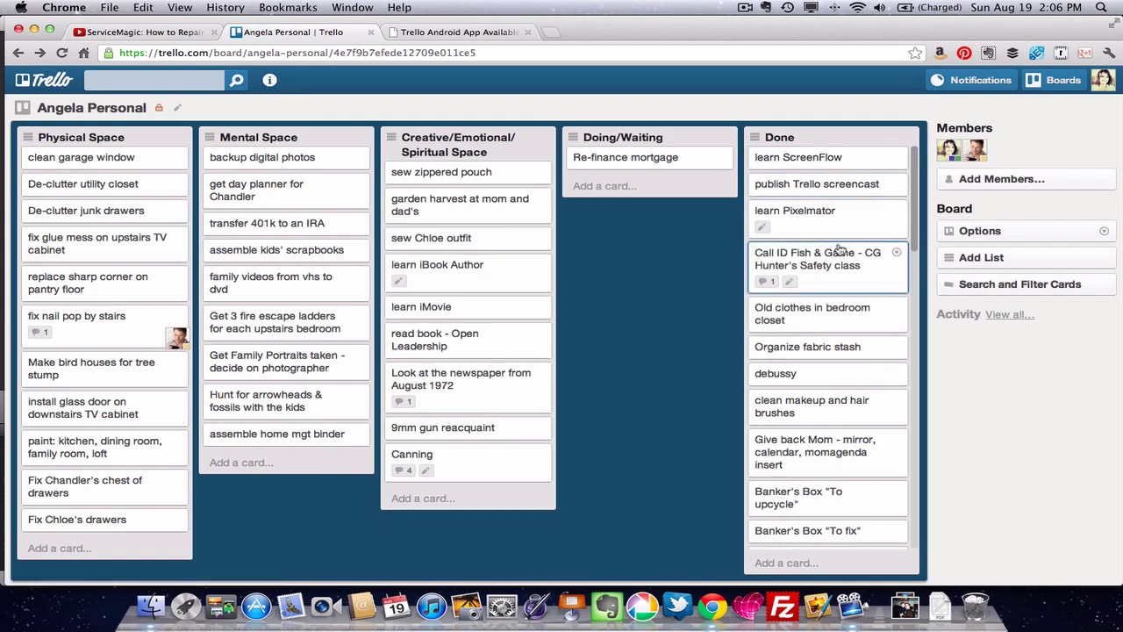
scroll(840, 246, down, 5)
scroll(840, 250, down, 10)
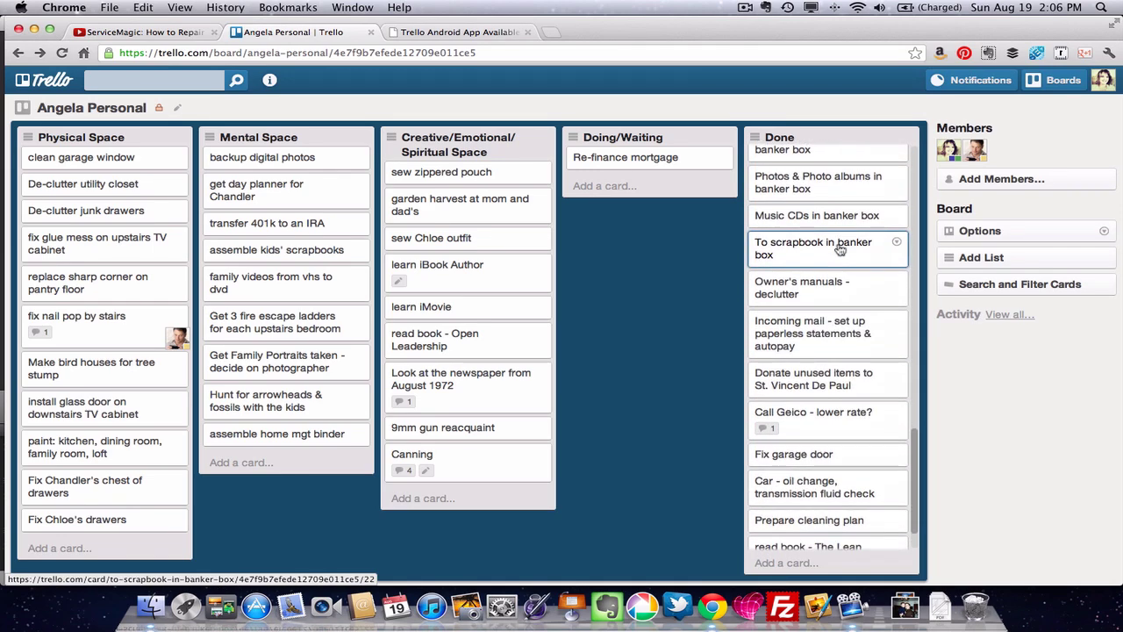
scroll(840, 251, down, 2)
scroll(839, 251, up, 15)
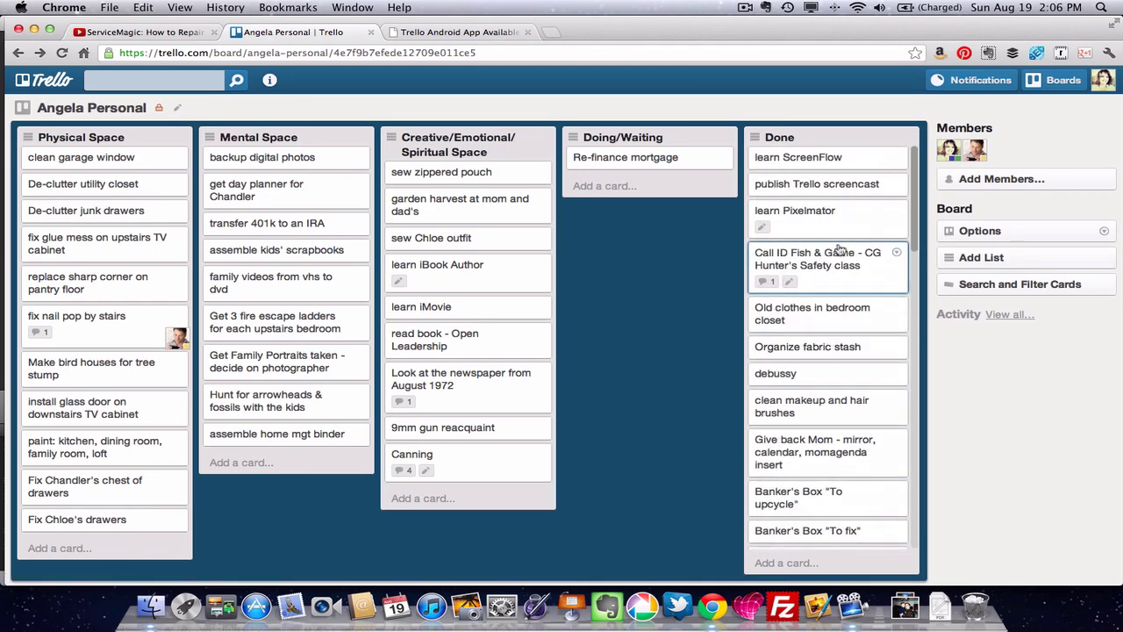